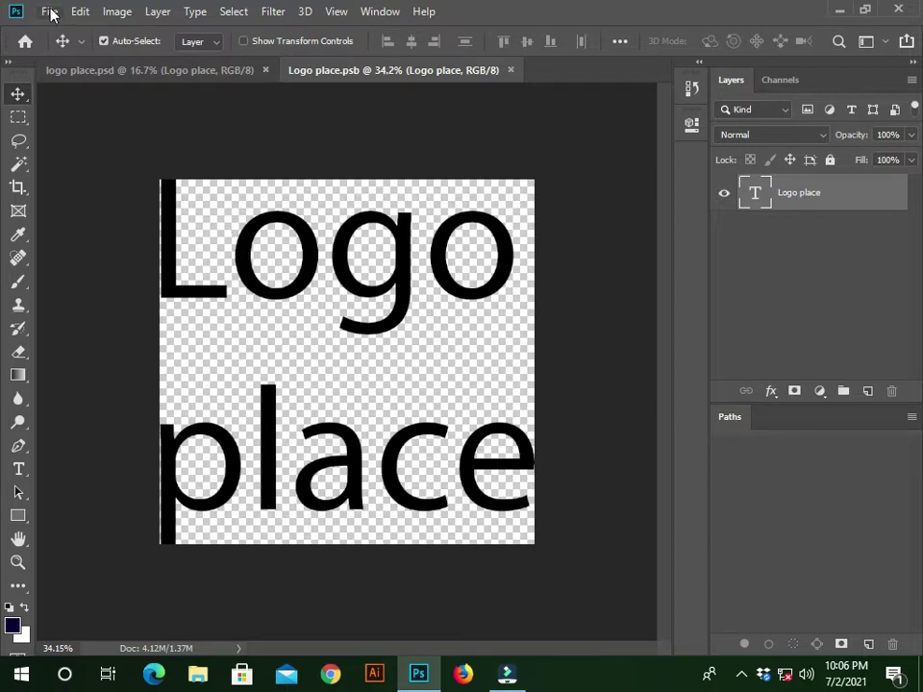
- Place the Graphic. PNG file from the Desktop as an embedded image in the Logo place.psb document
left_click(50, 17)
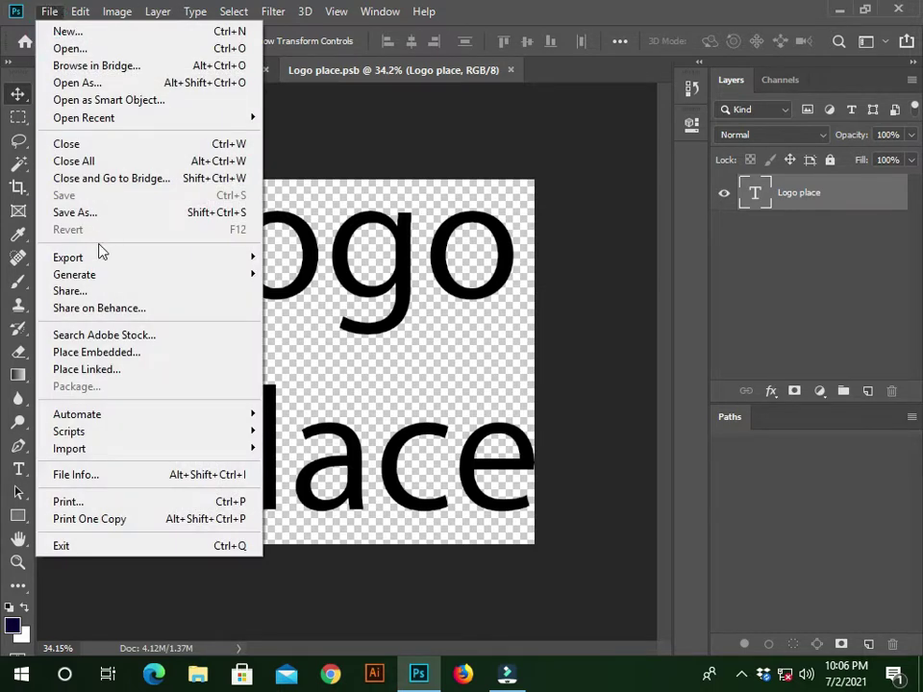
left_click(95, 352)
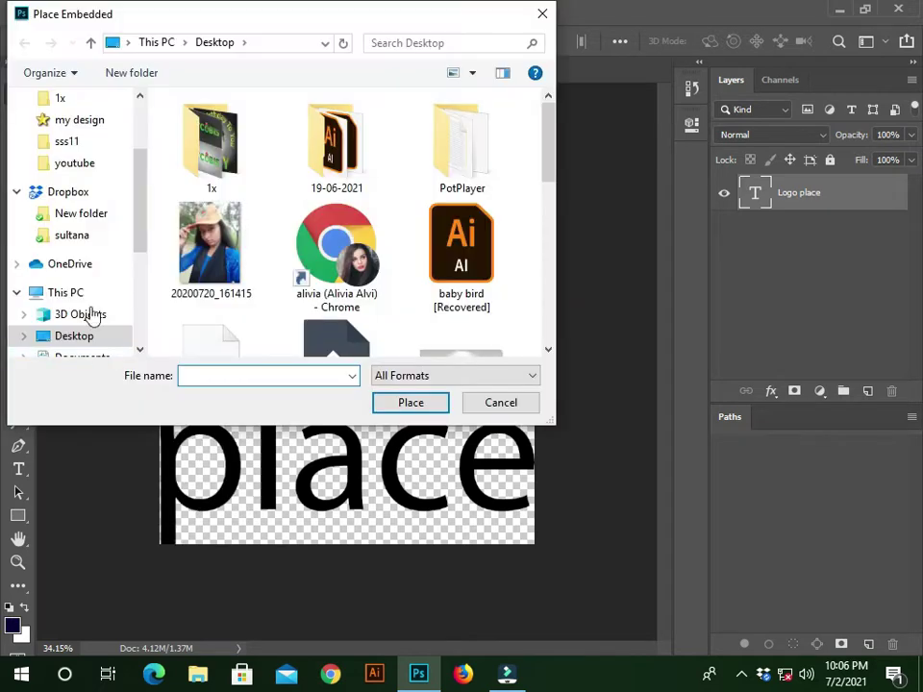
left_click_drag(137, 192, 124, 95)
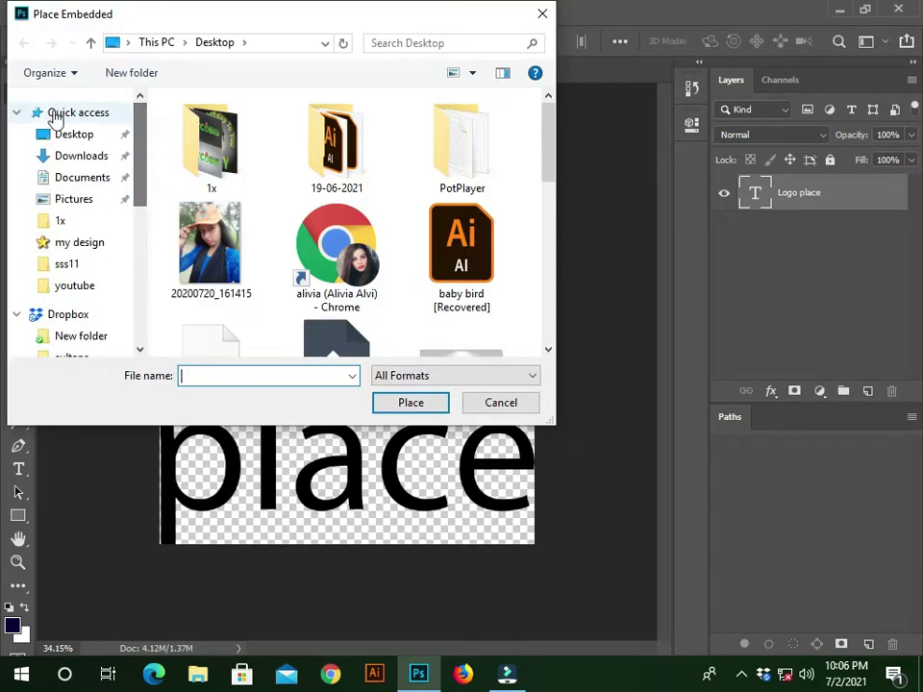
left_click(72, 132)
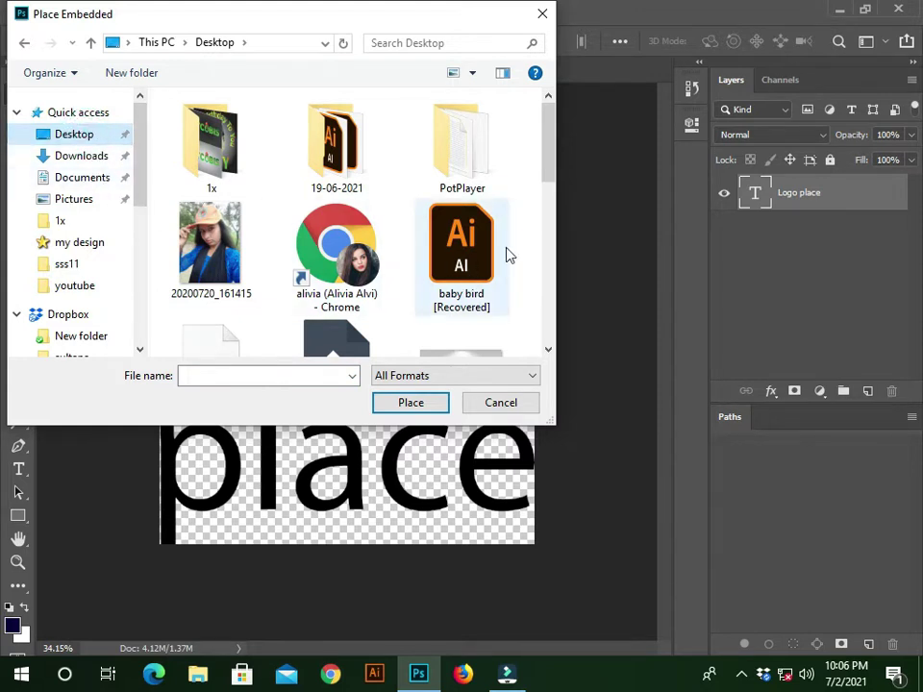
left_click_drag(546, 169, 553, 190)
scroll(415, 184, "down", 5)
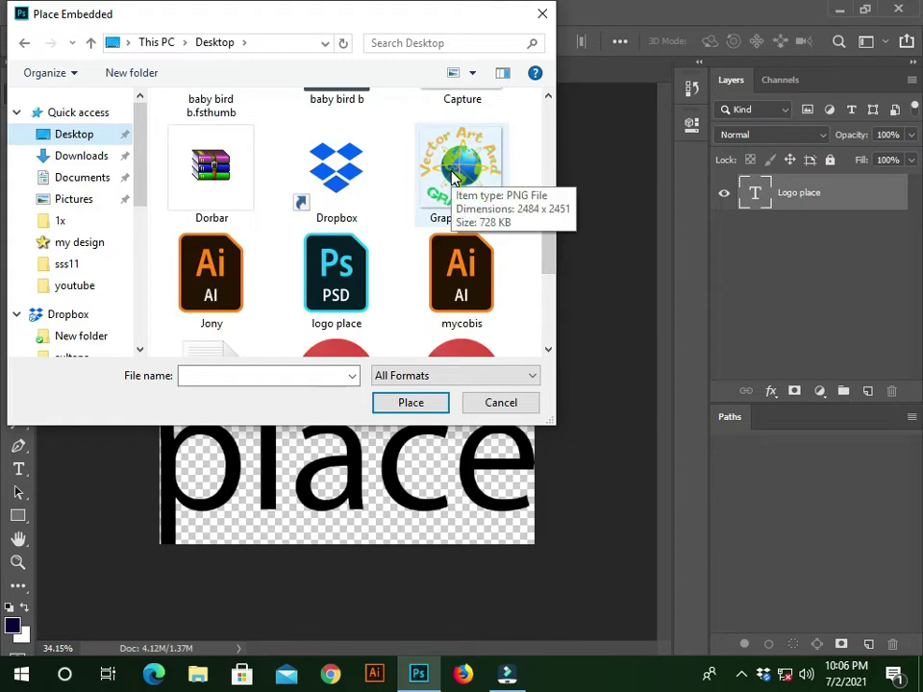
left_click(451, 177)
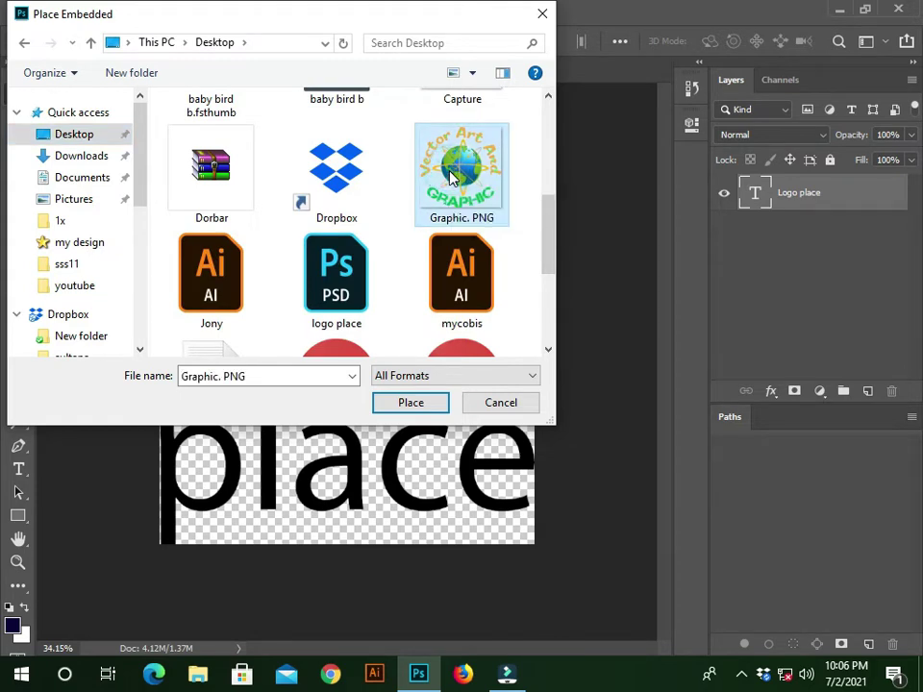
left_click(403, 407)
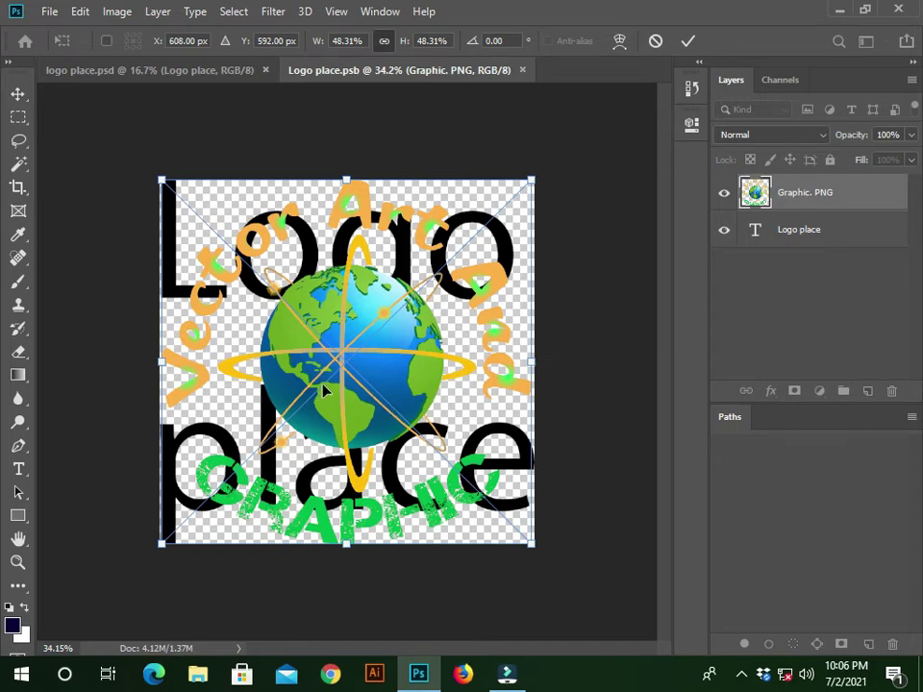
left_click(614, 306)
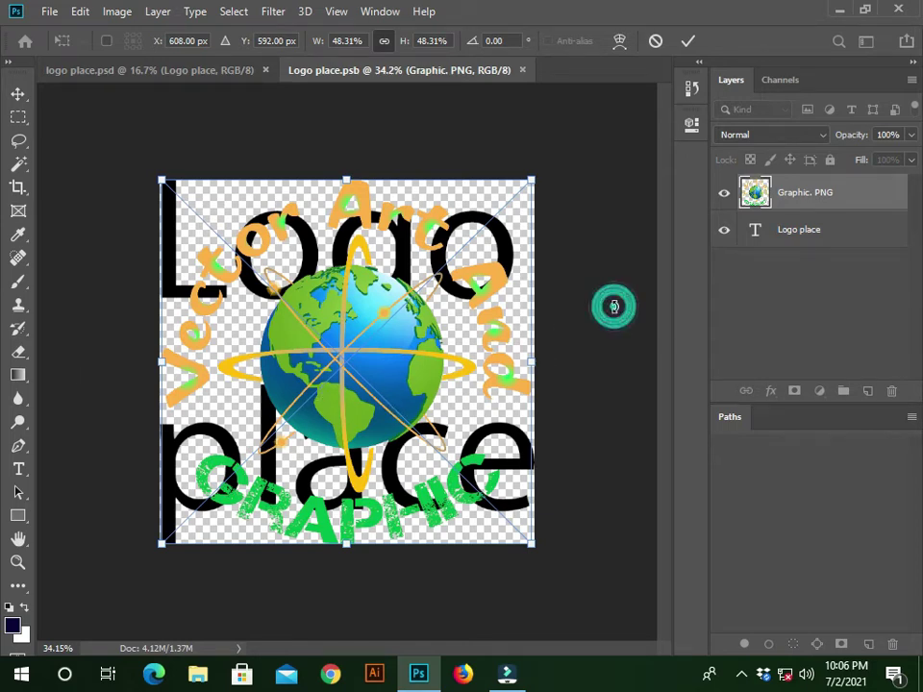
left_click(614, 305)
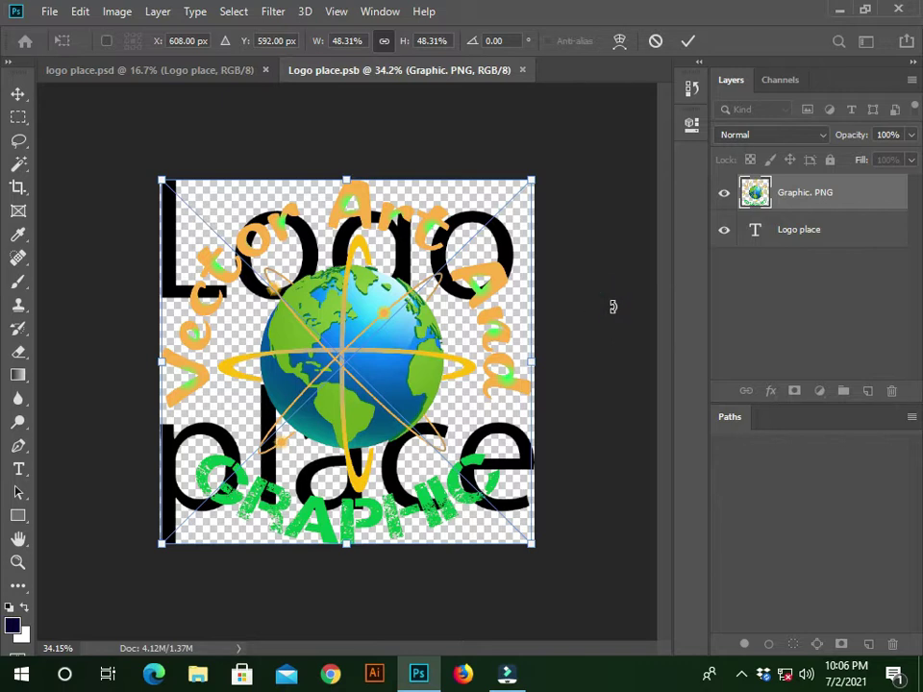
key("Return")
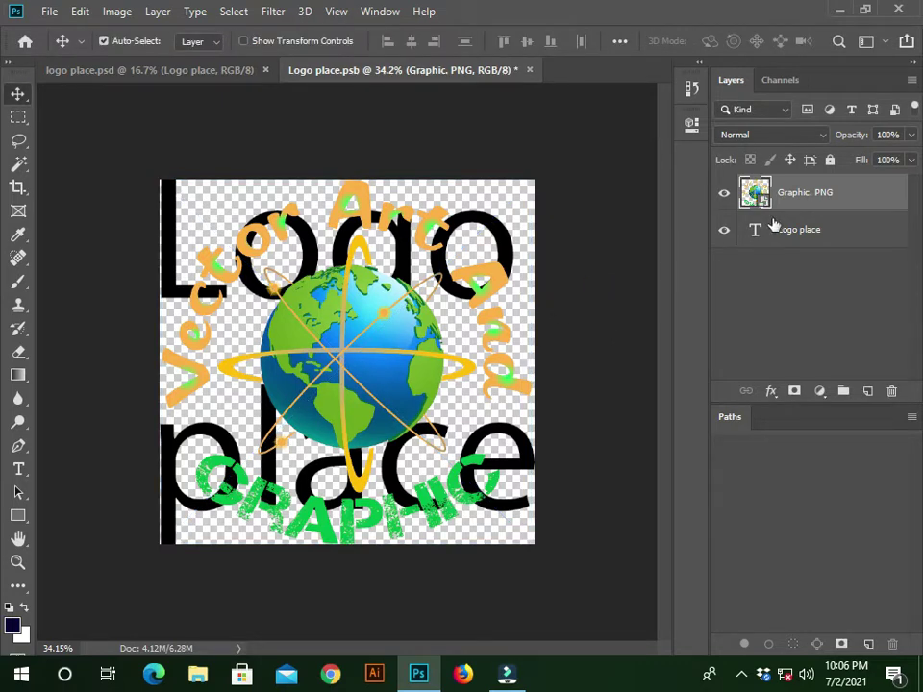
- Hide the Logo place text layer, and save and close the smart object to update the logo mockup
left_click(724, 234)
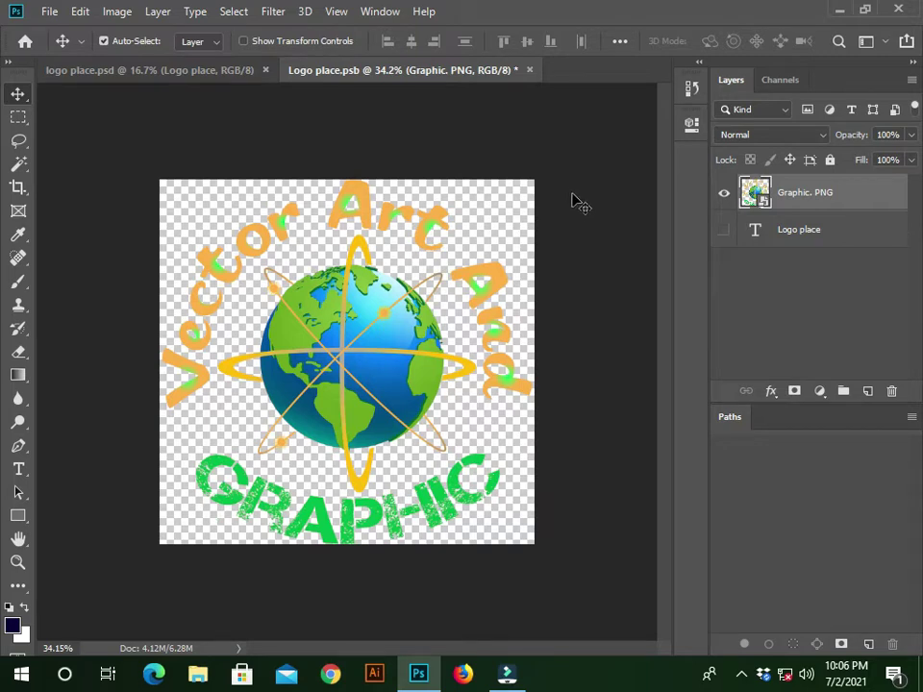
key("ctrl+s")
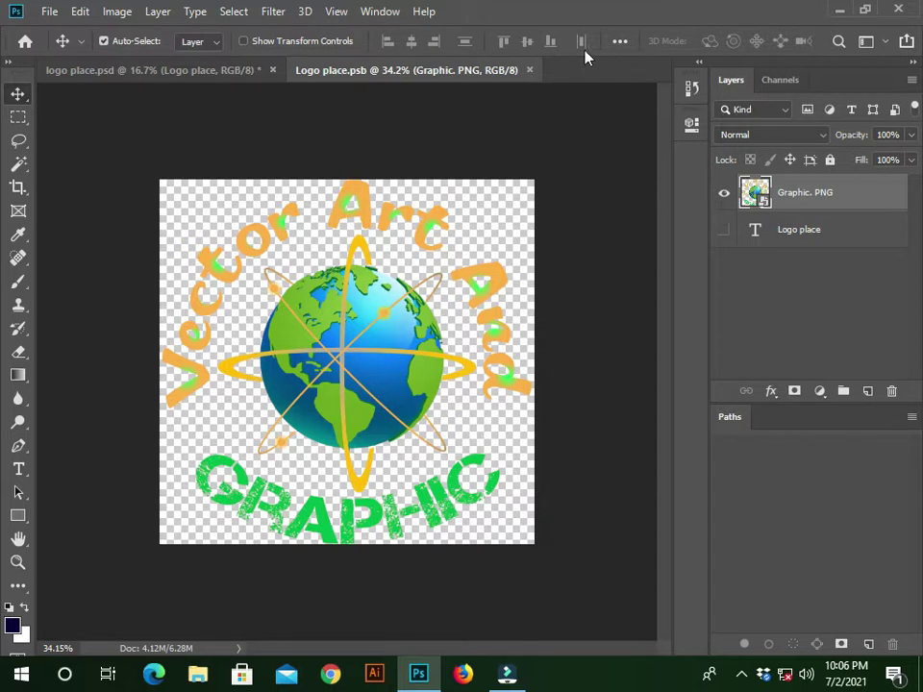
left_click(529, 71)
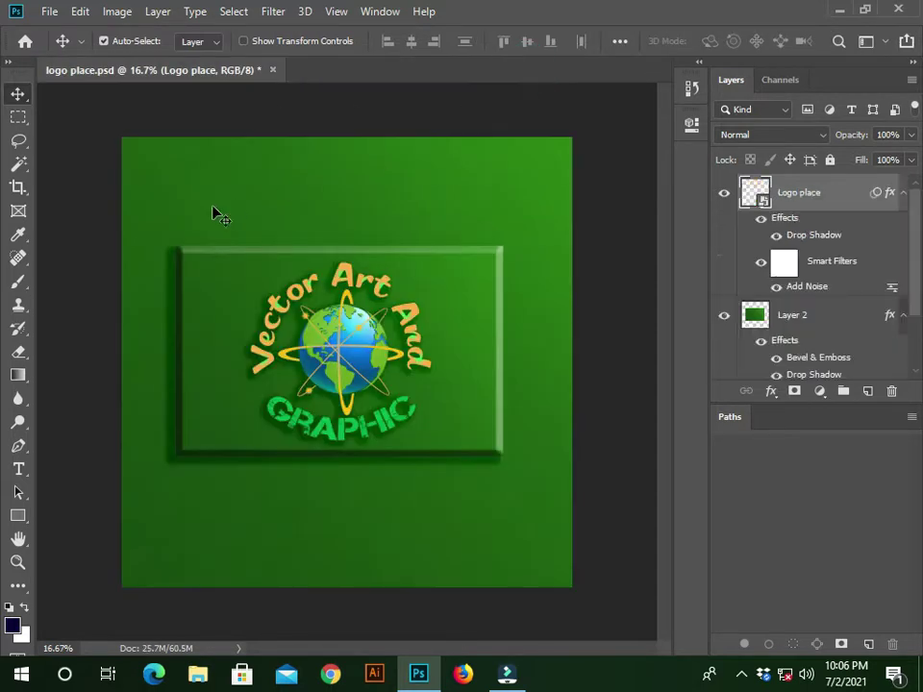
scroll(344, 463, "up", 3)
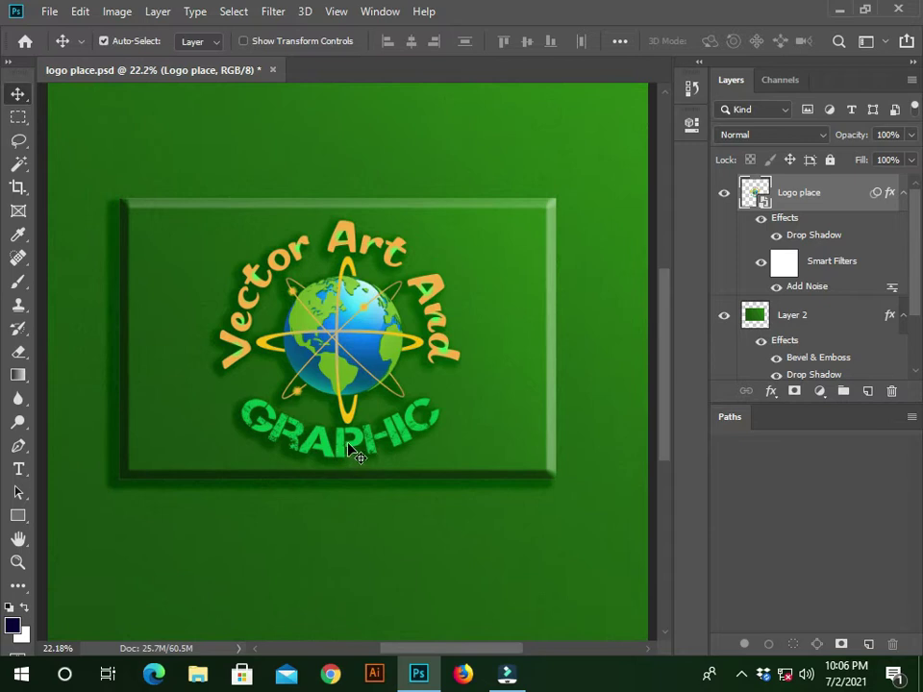
scroll(353, 463, "down", 2)
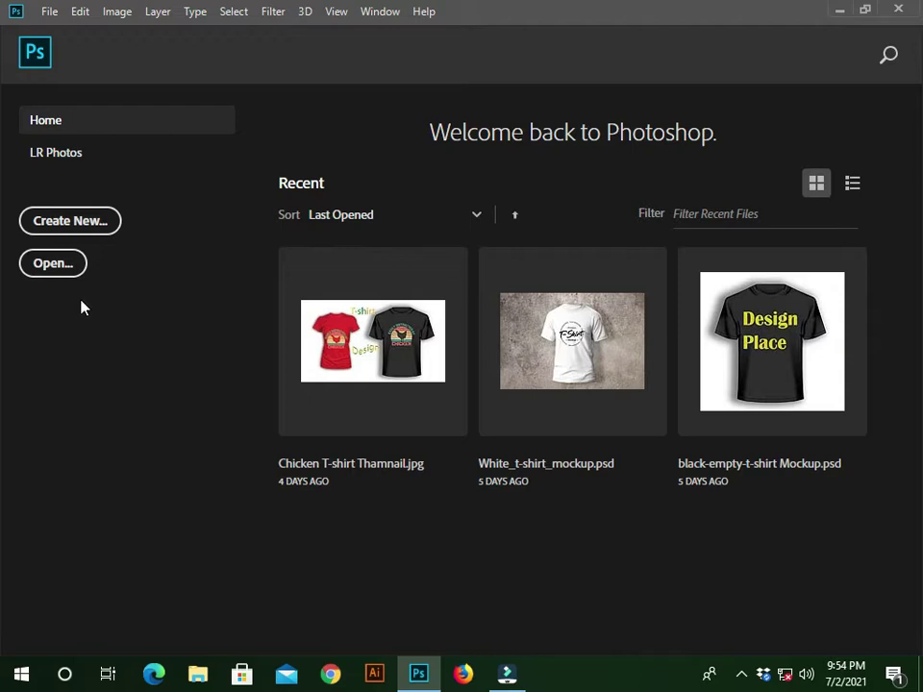
- Create a new document 3000 pixels wide and 3000 pixels high at 300 pixels/inch with a white background
left_click(79, 227)
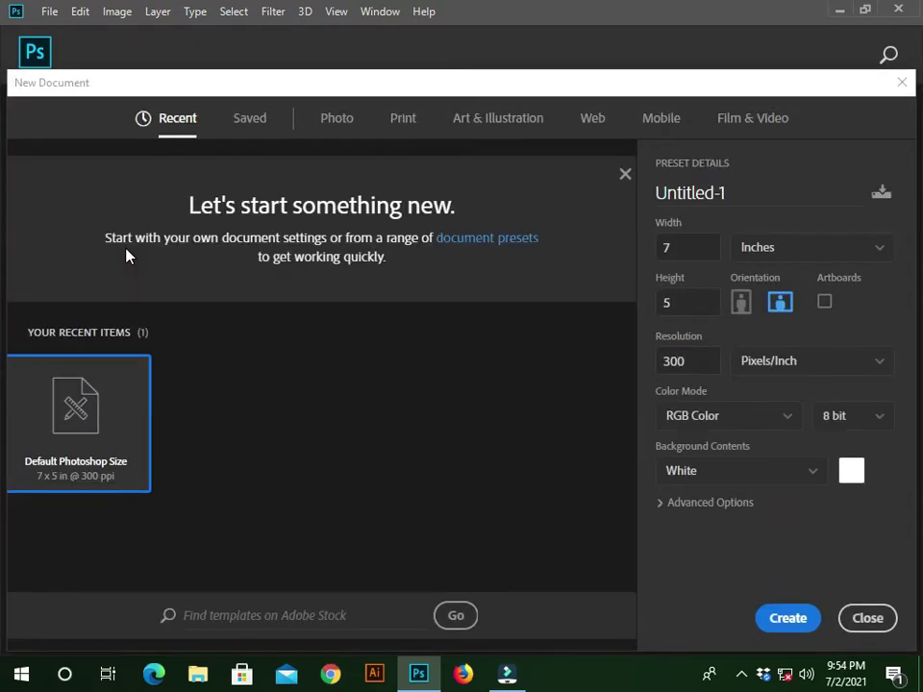
left_click(873, 253)
left_click(773, 277)
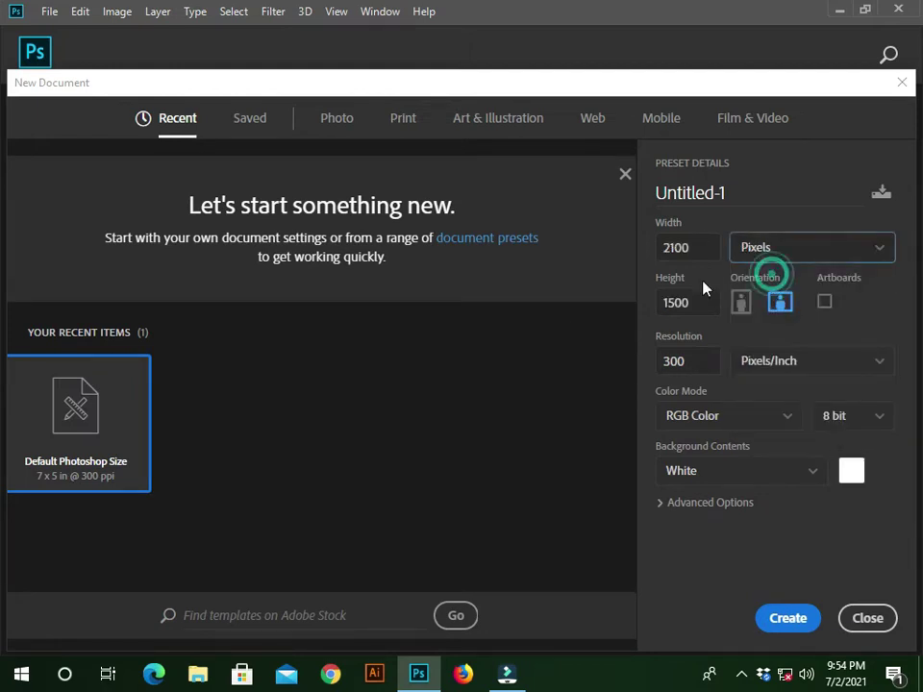
left_click(704, 247)
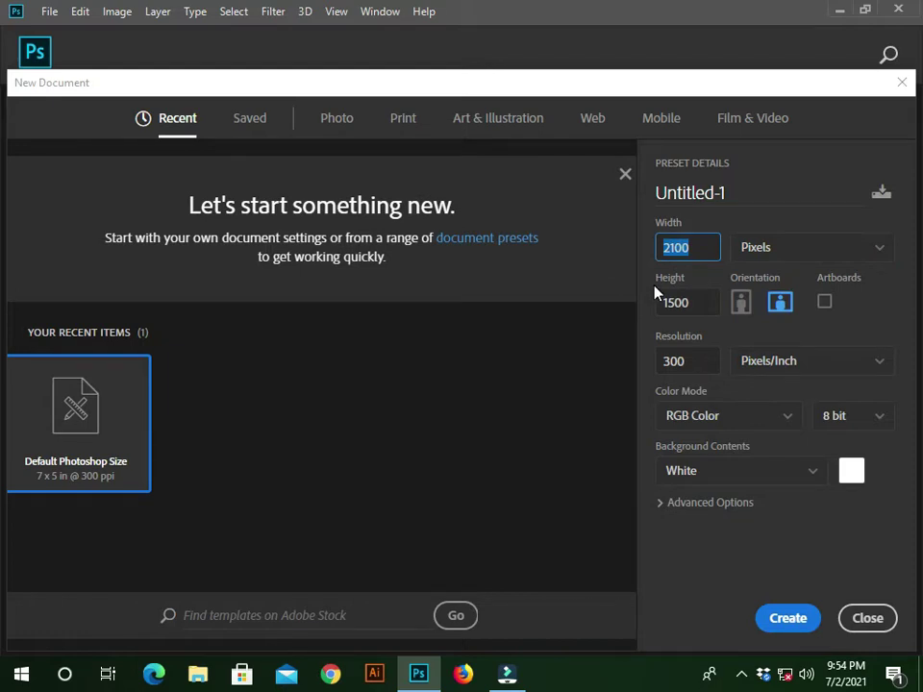
type("3000")
left_click(700, 300)
type("3")
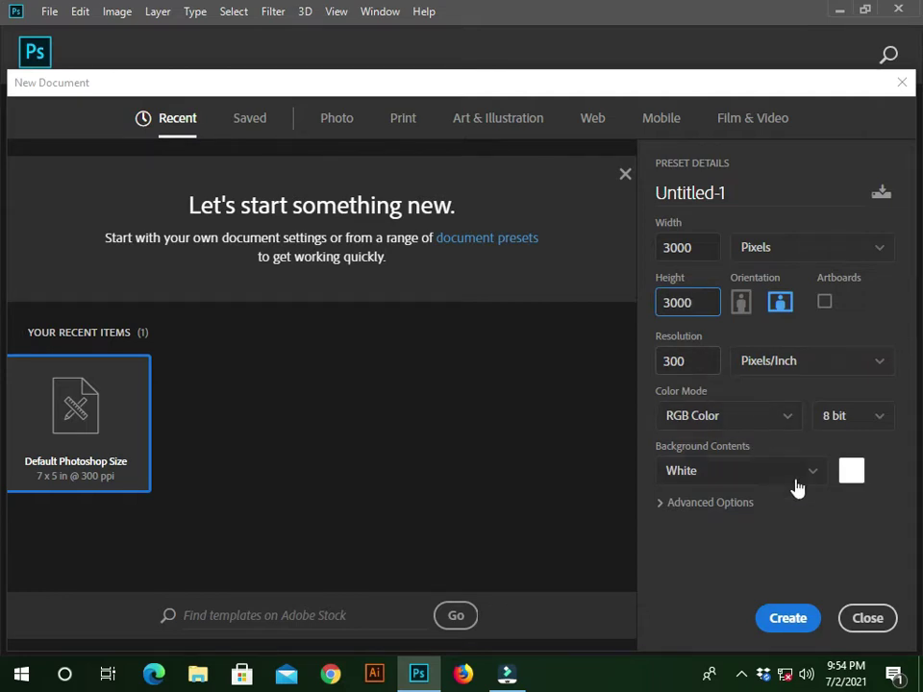
left_click(788, 619)
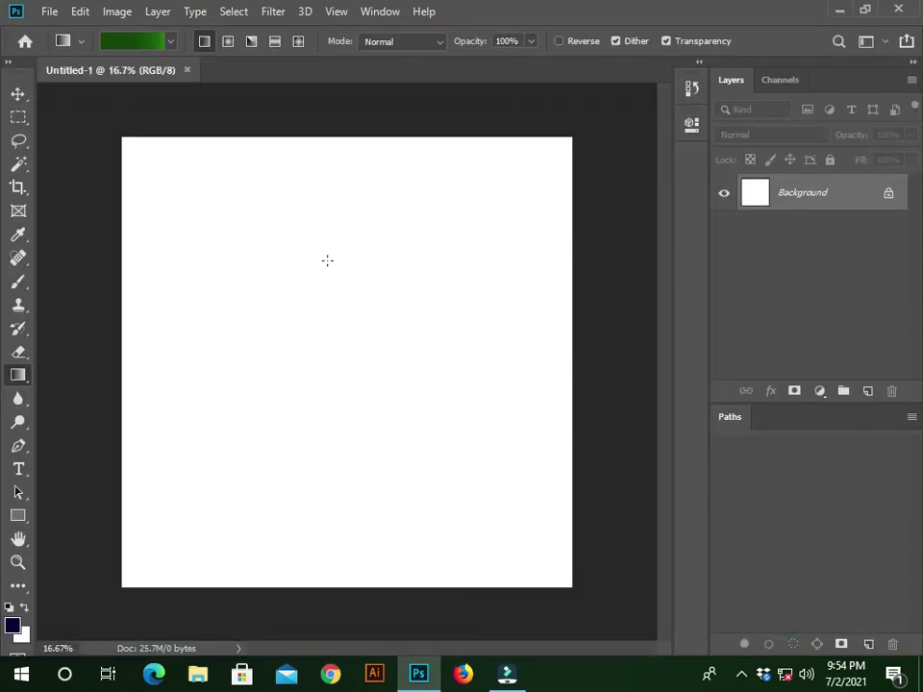
- Add a new empty layer above the Background layer
key("ctrl+minus")
left_click(866, 391)
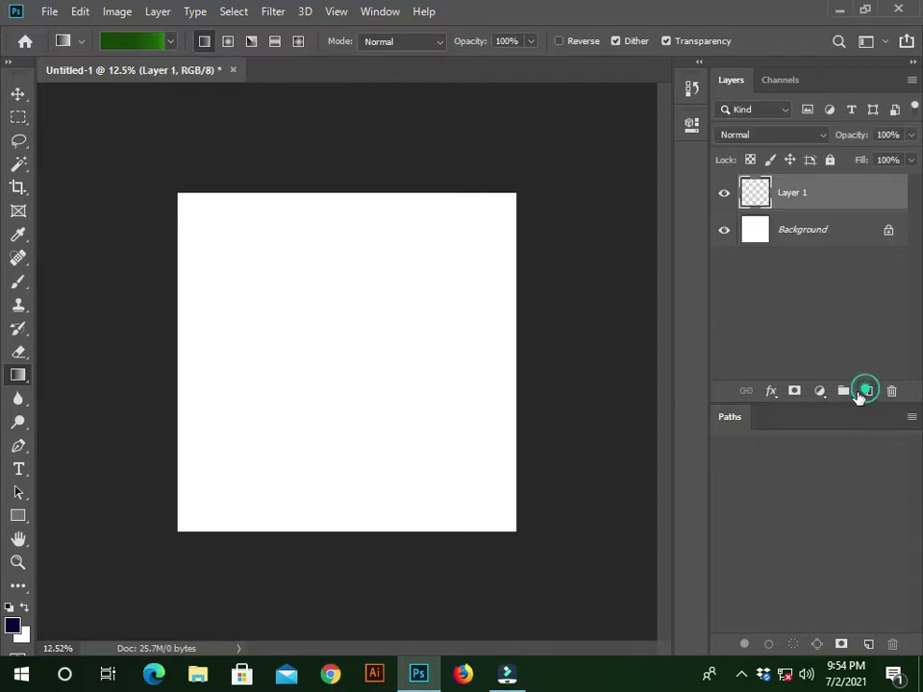
key("ctrl+plus")
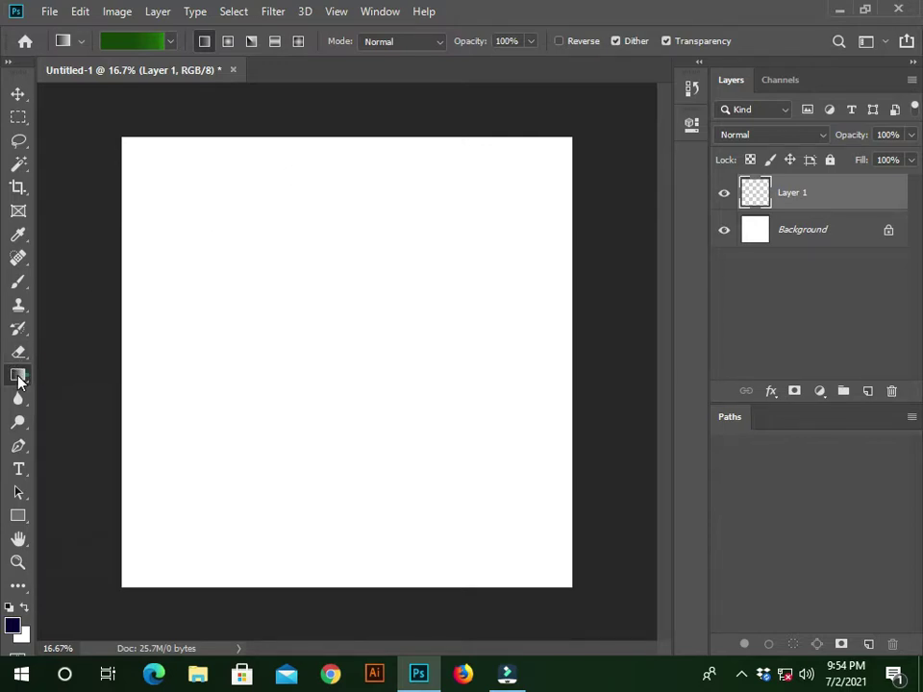
- Base the gradient on the Black, White preset and set its black color stop to dark green #174e08
left_click(144, 41)
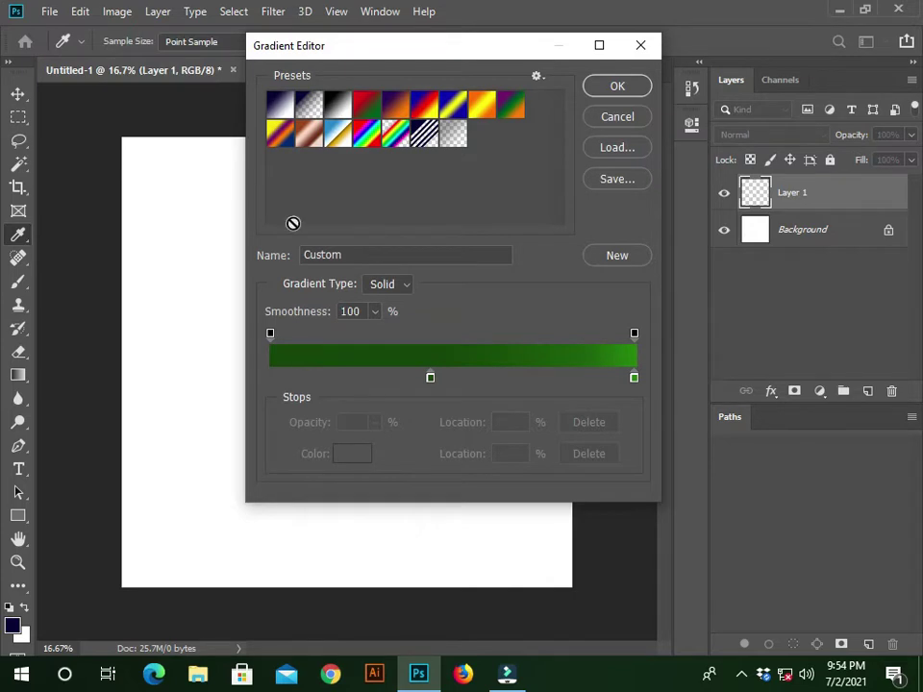
left_click(337, 104)
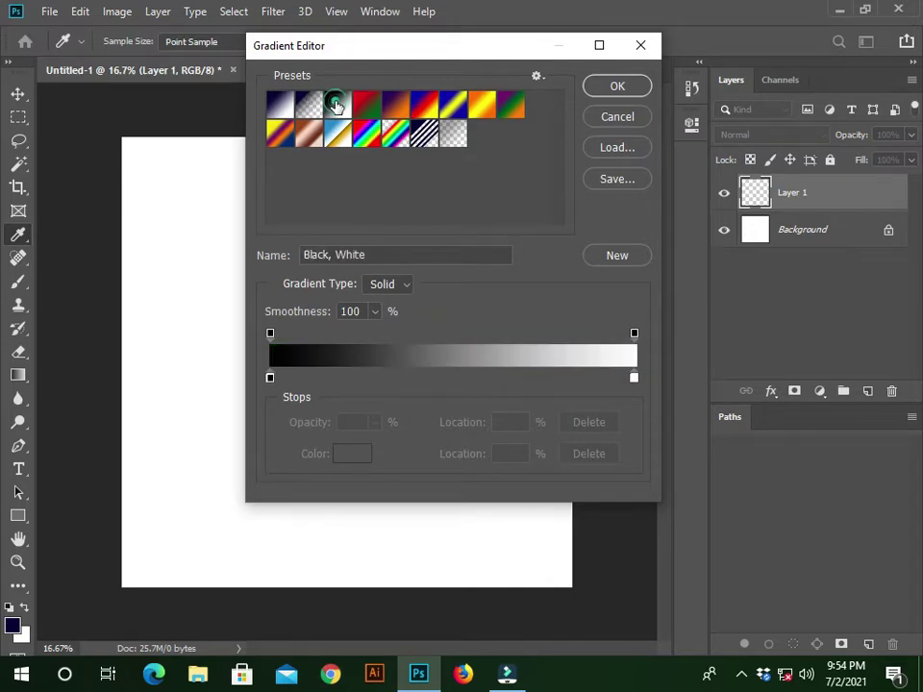
double_click(270, 379)
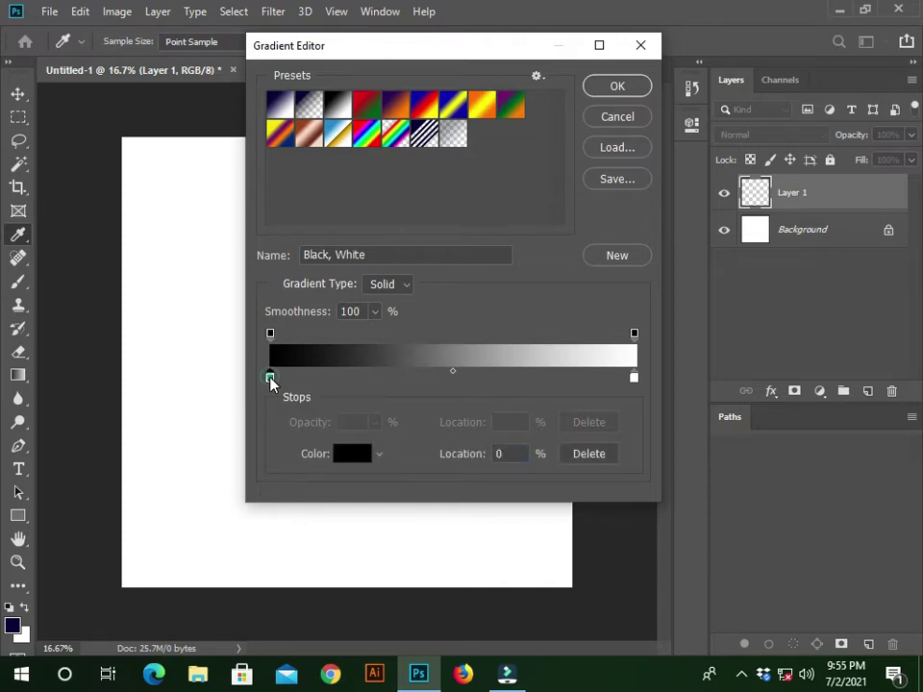
left_click_drag(414, 82, 523, 105)
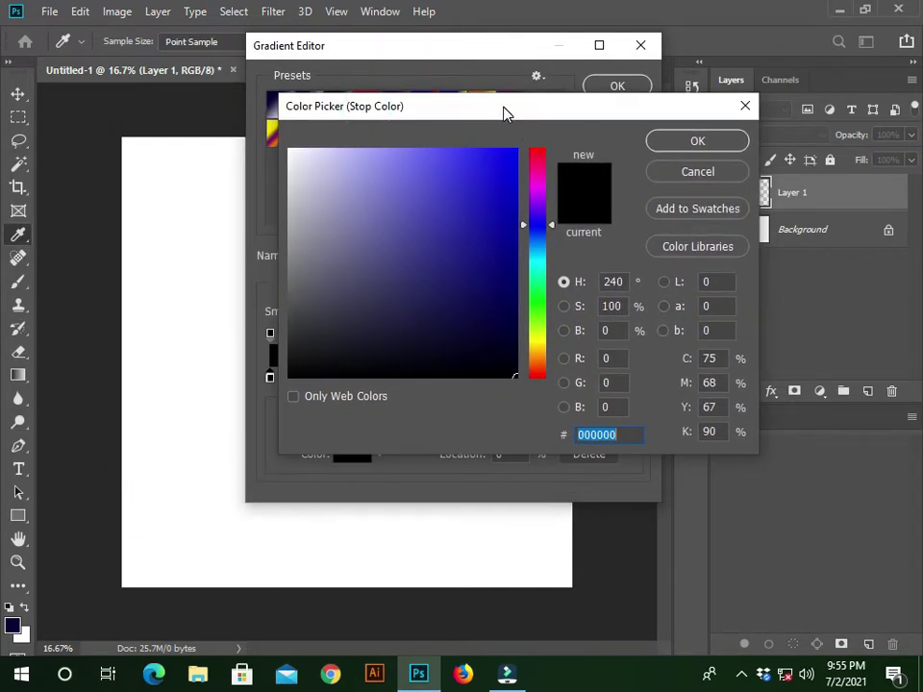
left_click(539, 303)
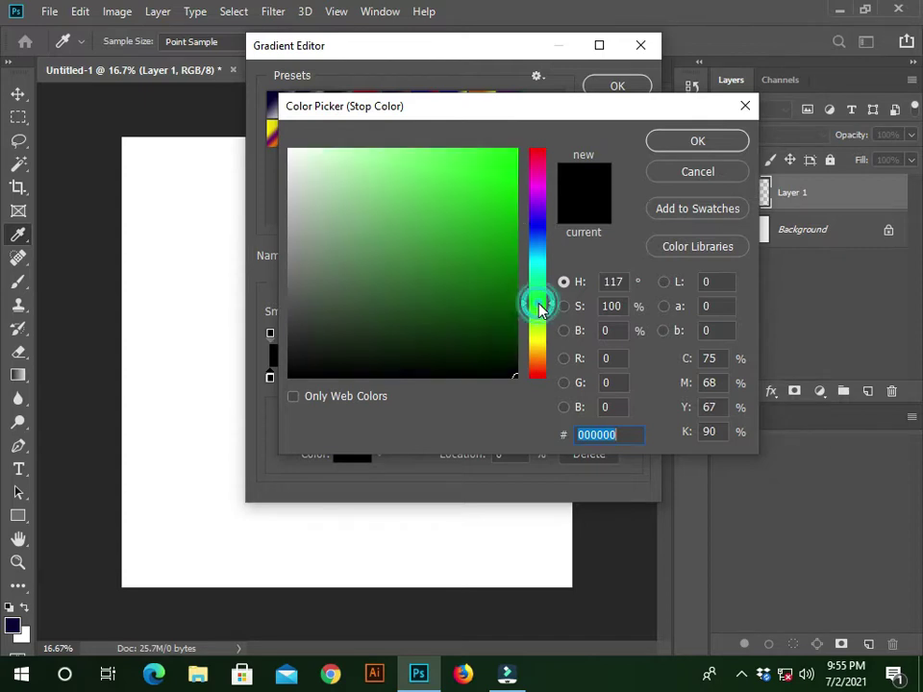
left_click(535, 310)
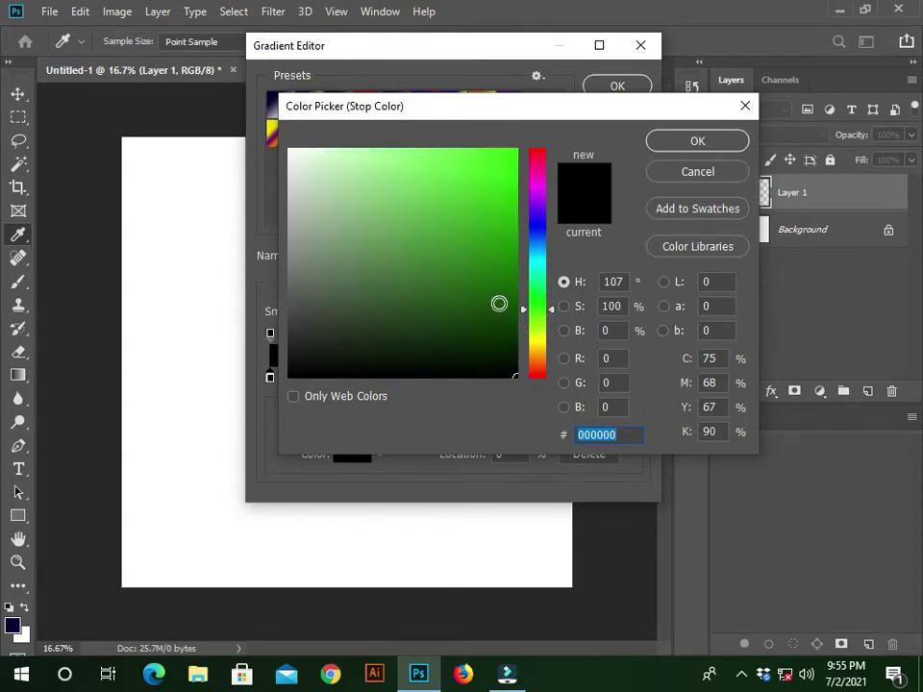
left_click(493, 308)
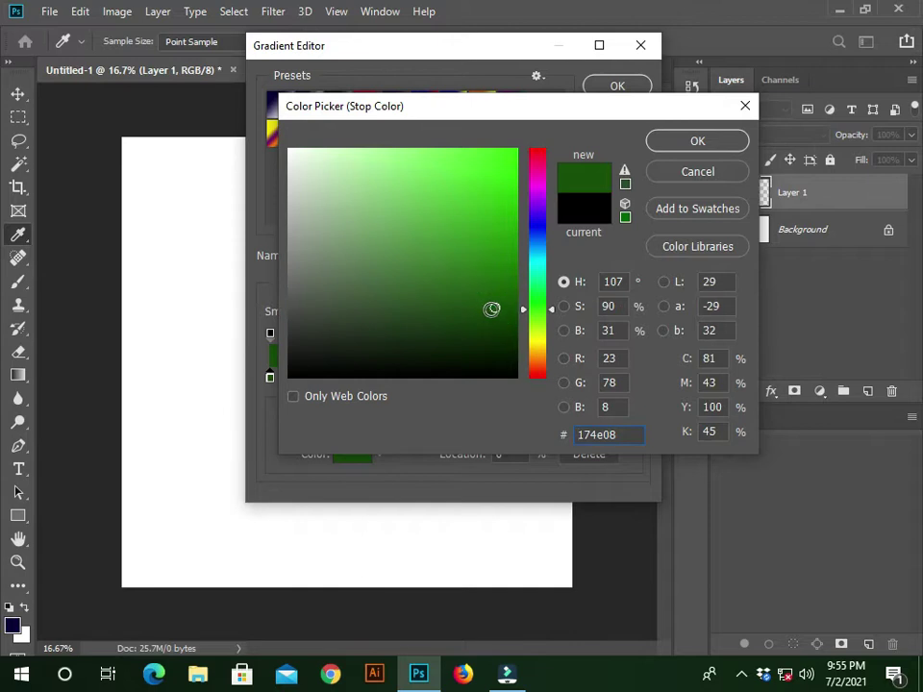
left_click(678, 142)
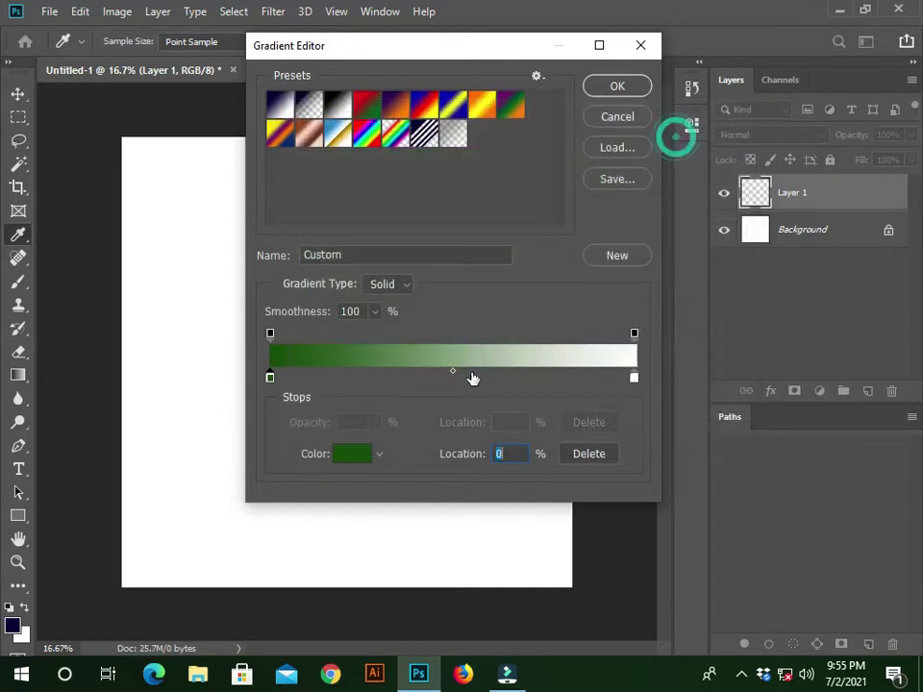
- Set the gradient's white end stop to lighter green #2c8509 and move the color midpoint to 66%
double_click(633, 377)
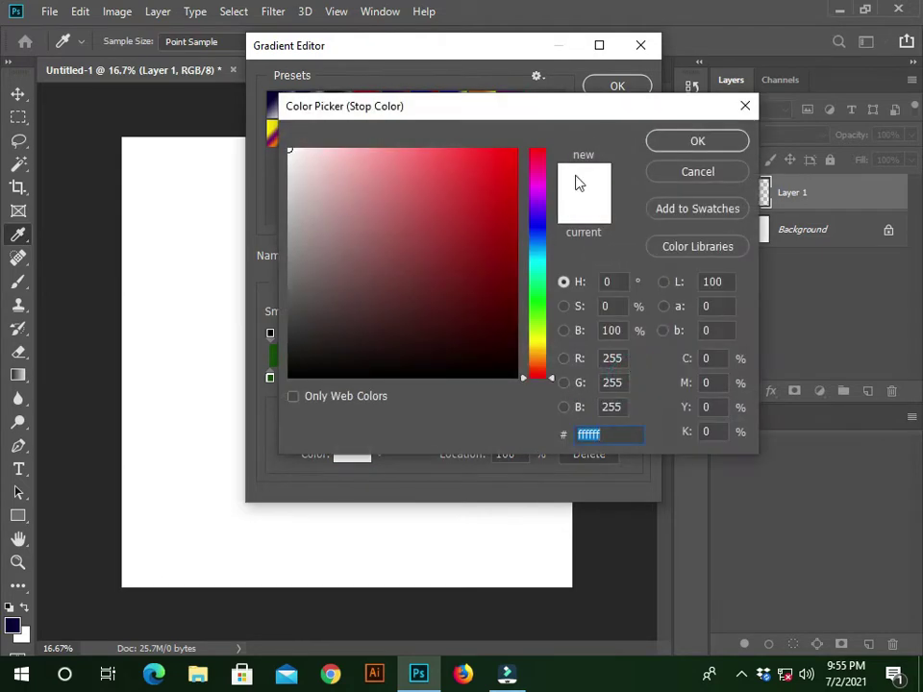
mouse_move(543, 308)
left_mouse_down()
mouse_move(532, 302)
mouse_move(539, 310)
left_mouse_up()
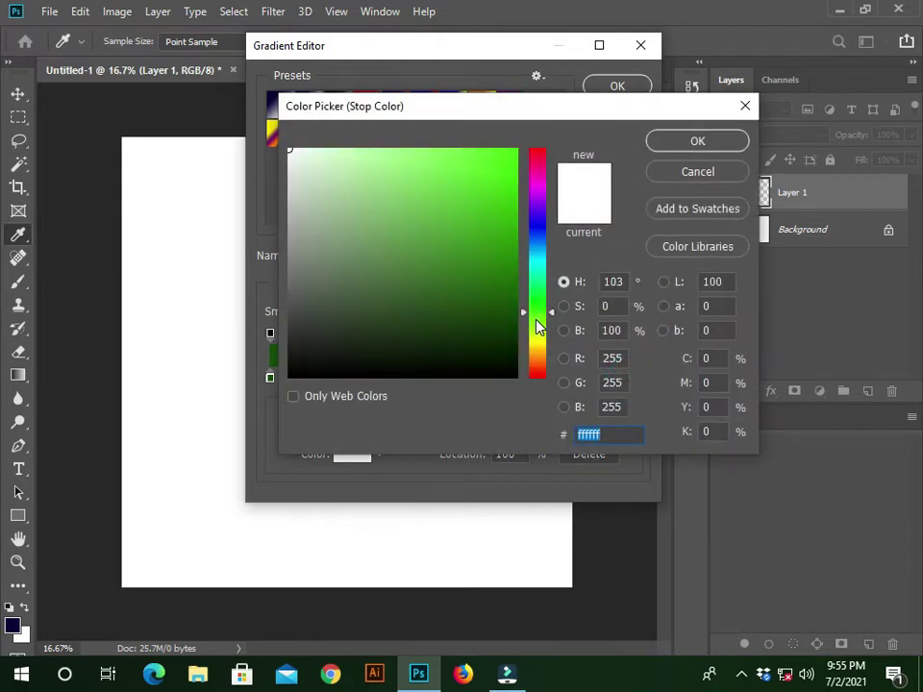
left_click(501, 275)
left_click(501, 258)
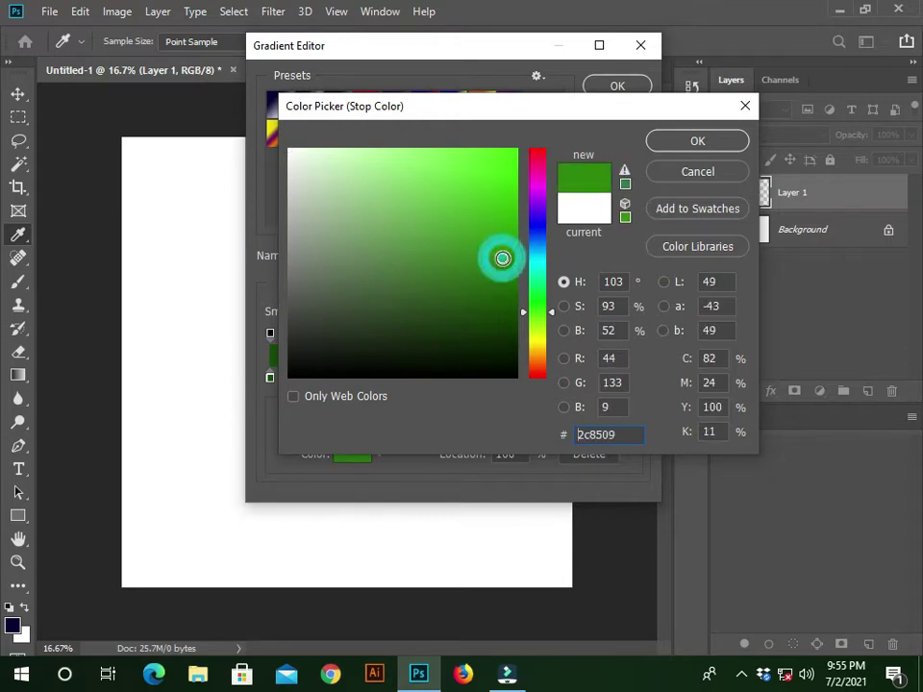
left_click(697, 142)
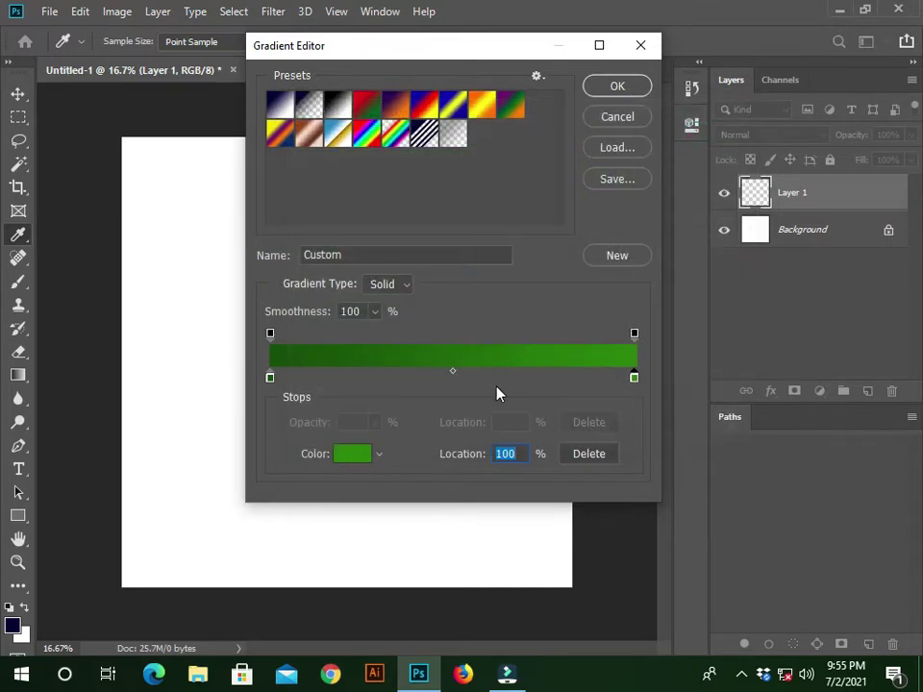
left_click_drag(451, 371, 514, 380)
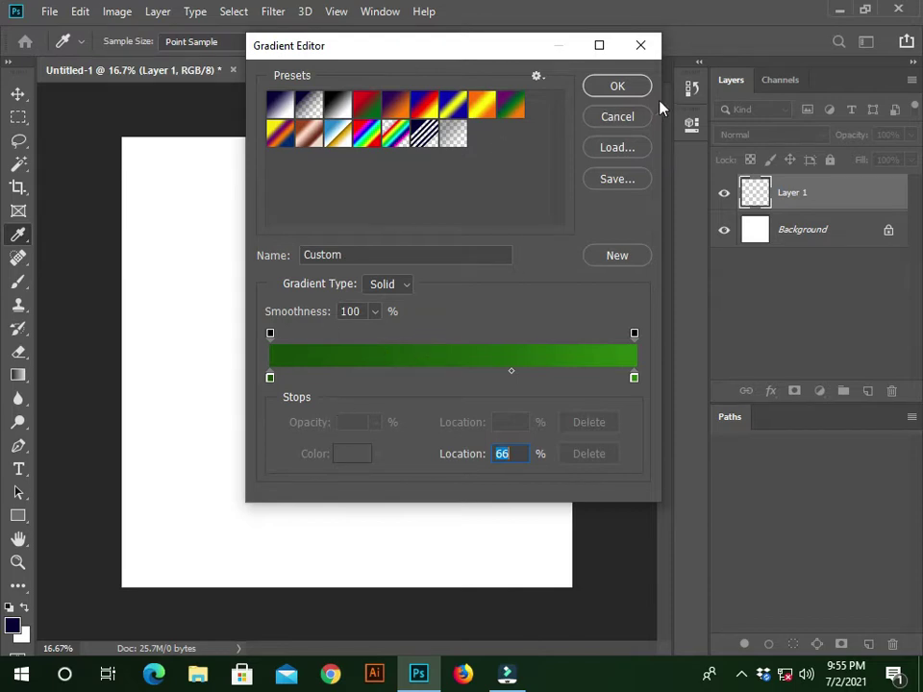
- Accept the green gradient and fill Layer 1 with it linearly from the canvas's bottom-left corner to its top-right corner
left_click(618, 88)
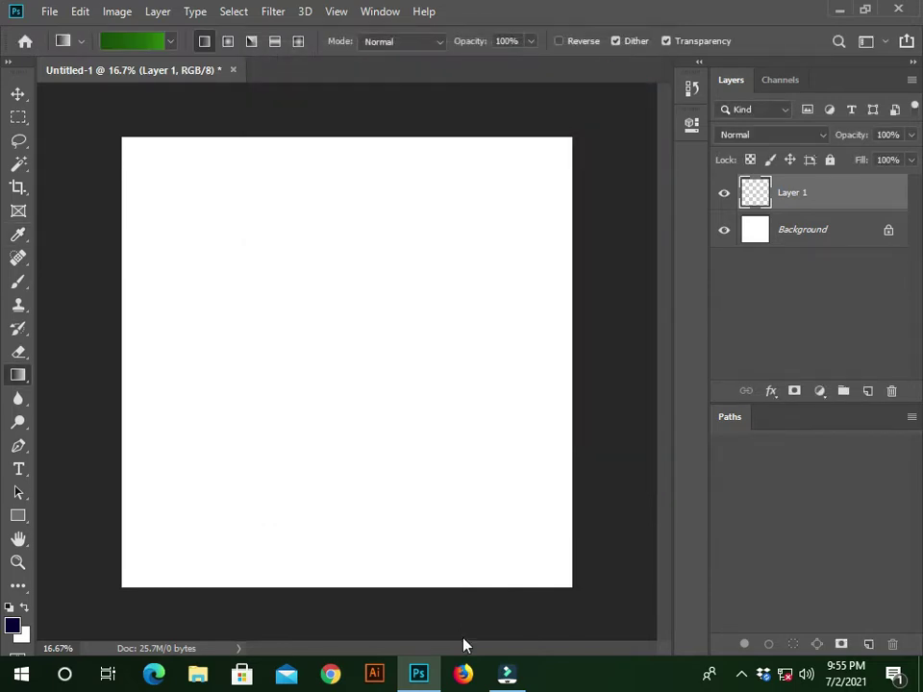
key("ctrl+minus")
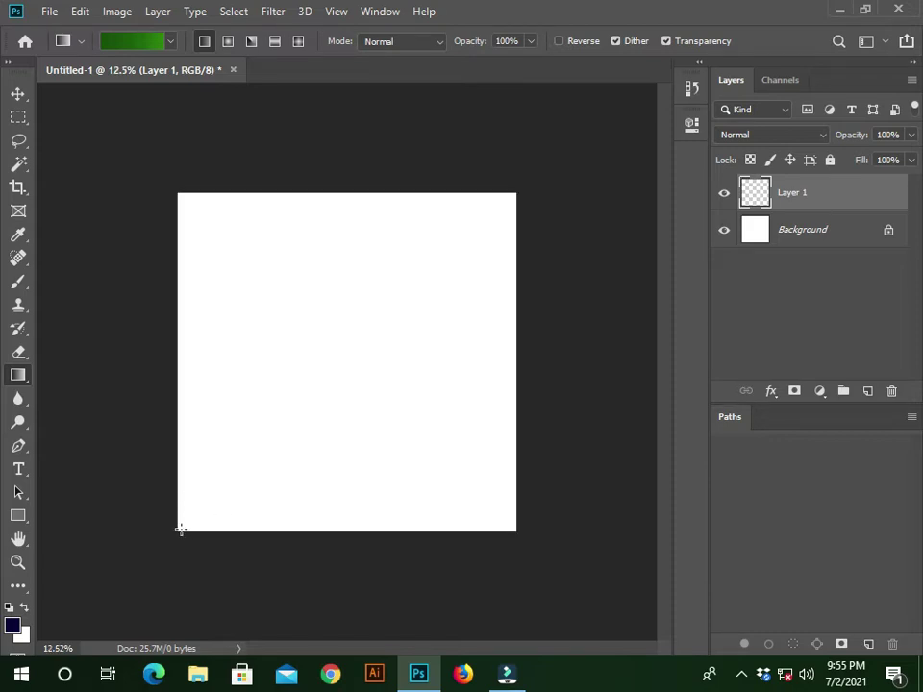
mouse_move(181, 528)
left_mouse_down()
mouse_move(355, 378)
mouse_move(468, 259)
mouse_move(514, 195)
left_mouse_up()
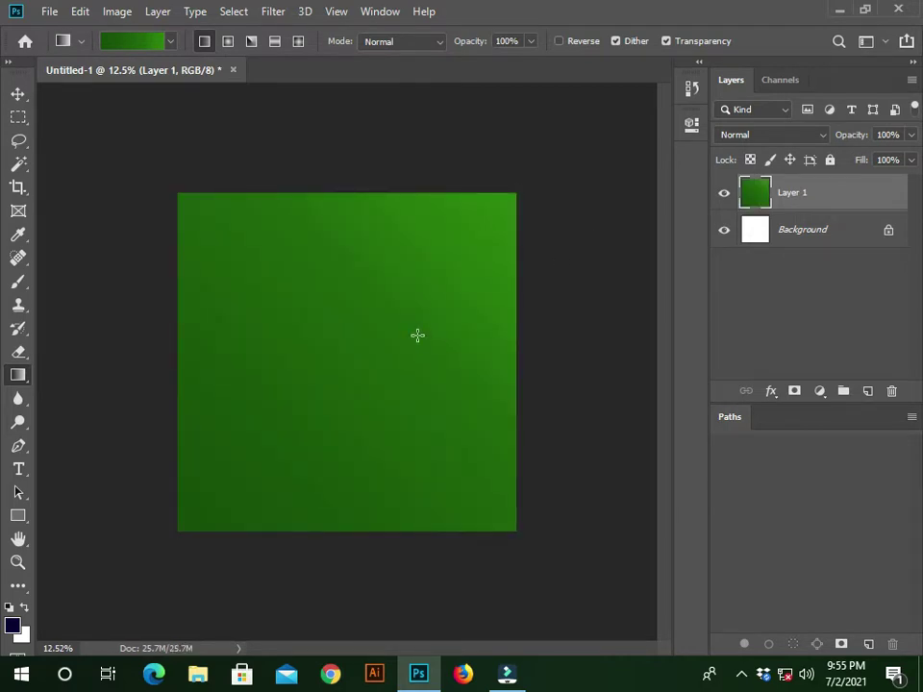
- Apply the Add Noise filter to Layer 1's gradient with an amount of 15.84% and Uniform distribution
scroll(300, 398, "up", 1)
scroll(308, 379, "down", 2)
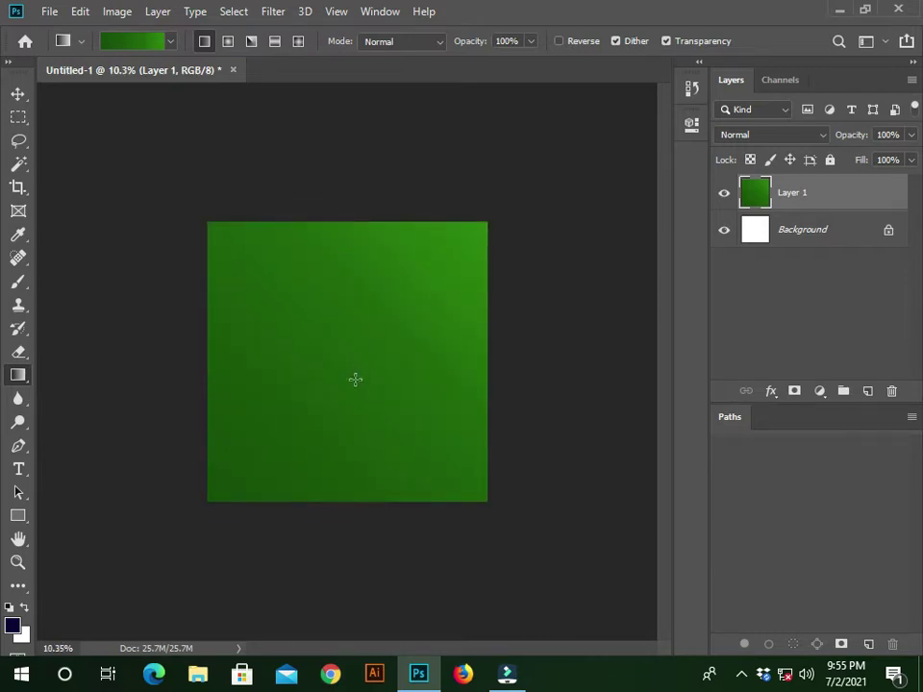
scroll(346, 404, "up", 2)
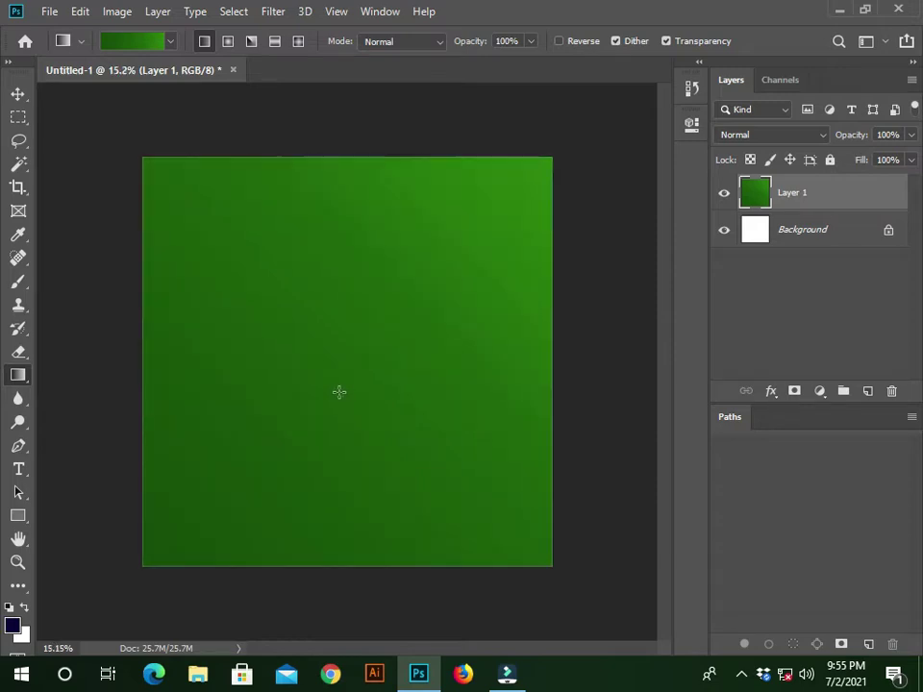
scroll(303, 250, "down", 1)
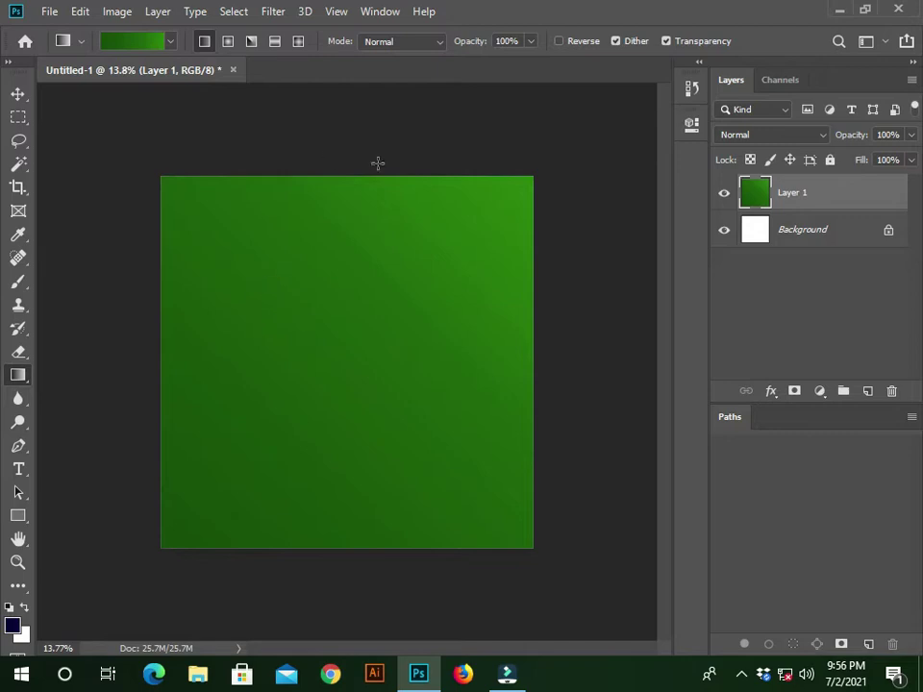
scroll(356, 243, "up", 1)
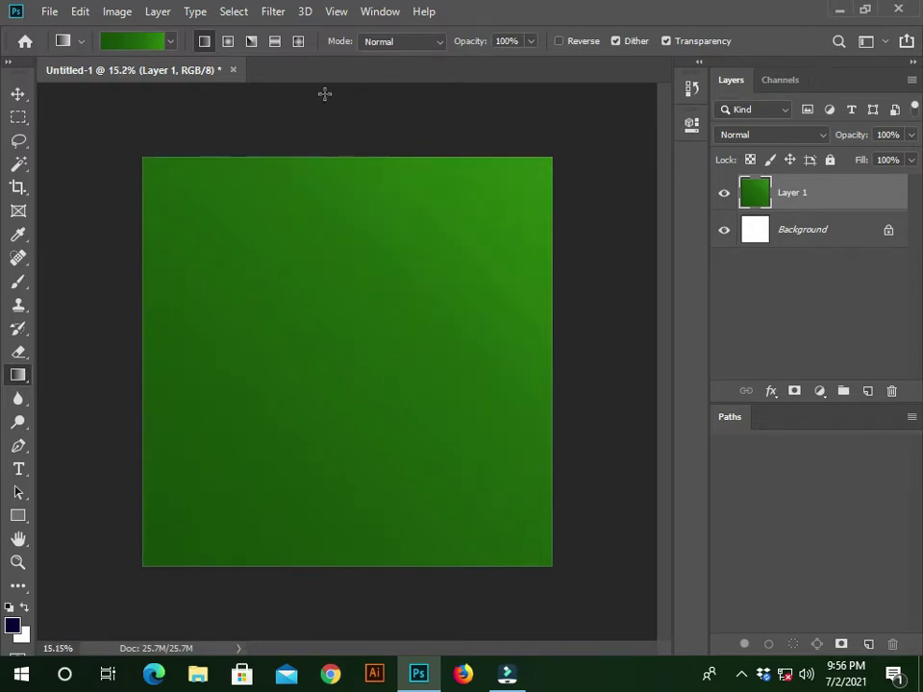
left_click(272, 16)
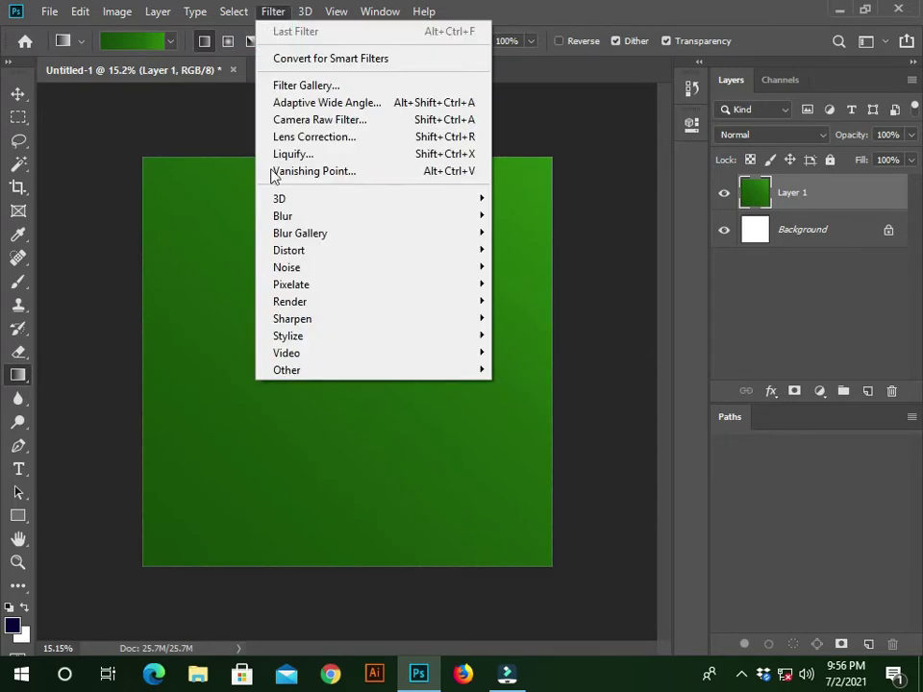
mouse_move(276, 223)
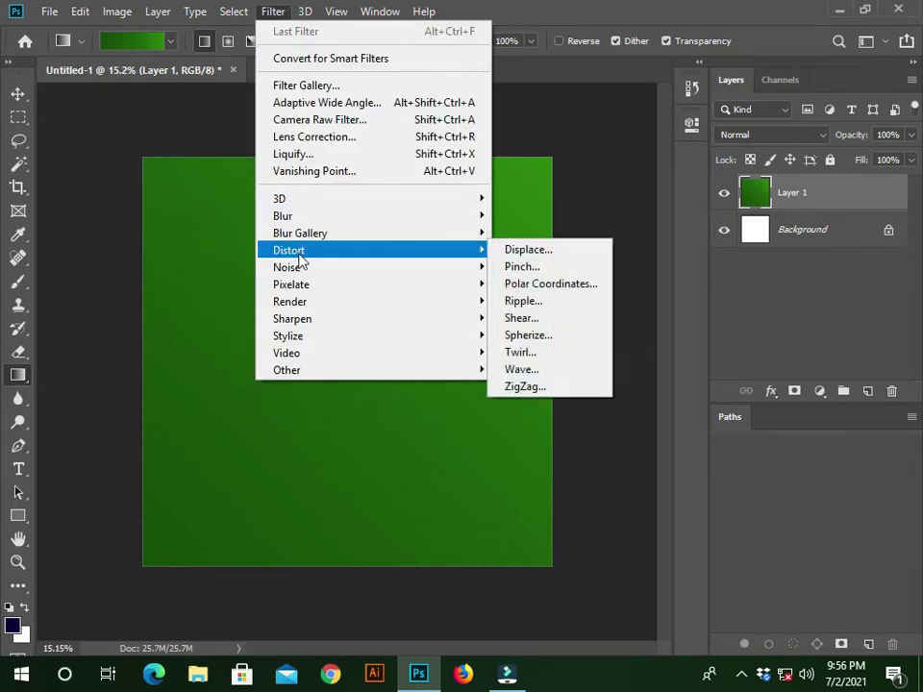
mouse_move(302, 270)
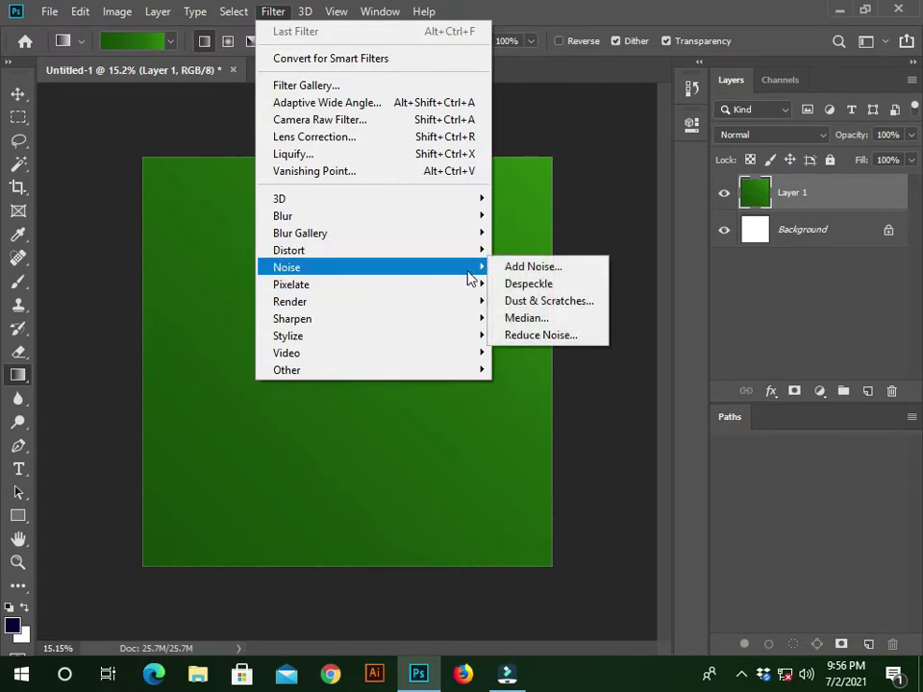
left_click(551, 270)
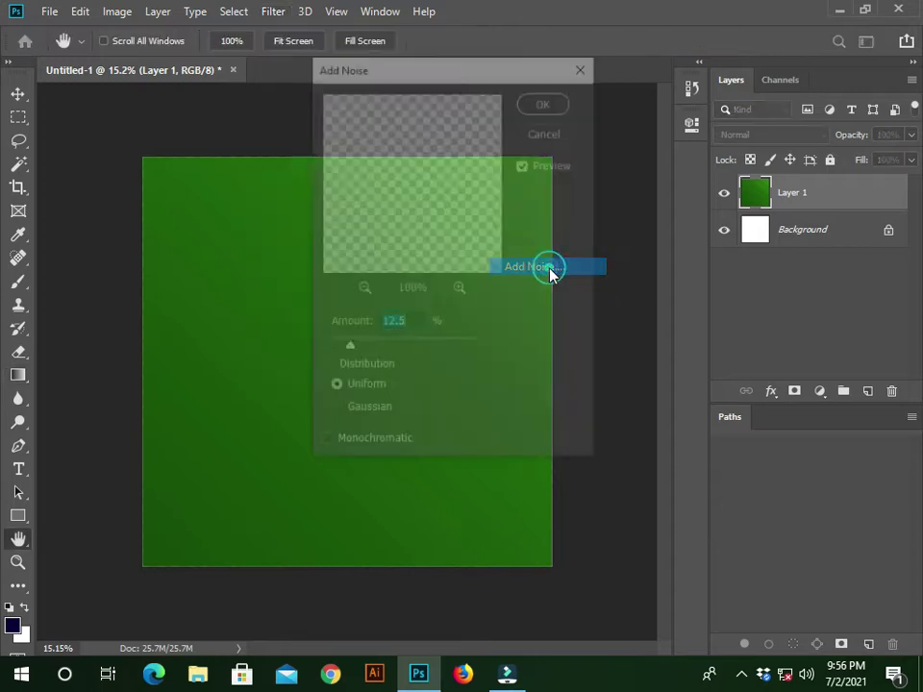
left_click_drag(448, 85, 681, 128)
mouse_move(582, 394)
left_mouse_down()
mouse_move(610, 402)
mouse_move(586, 395)
mouse_move(622, 391)
mouse_move(593, 394)
left_mouse_up()
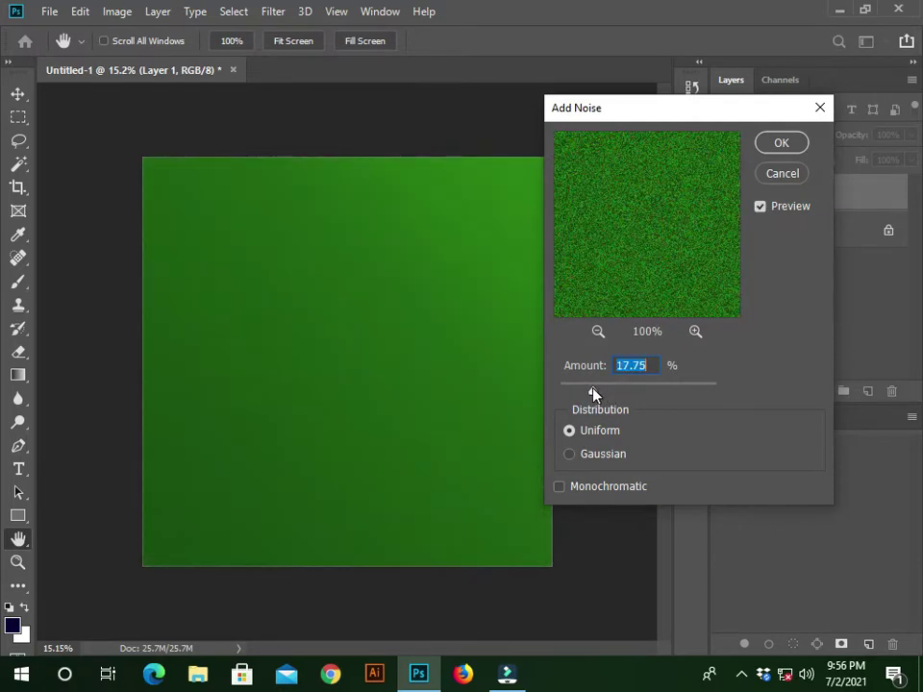
scroll(631, 363, "down", 8)
left_click_drag(589, 393, 590, 393)
left_click(781, 144)
- Add a new layer above Layer 1 and make a wide rectangular selection across the middle of the canvas
scroll(447, 369, "up", 2)
scroll(447, 366, "down", 2)
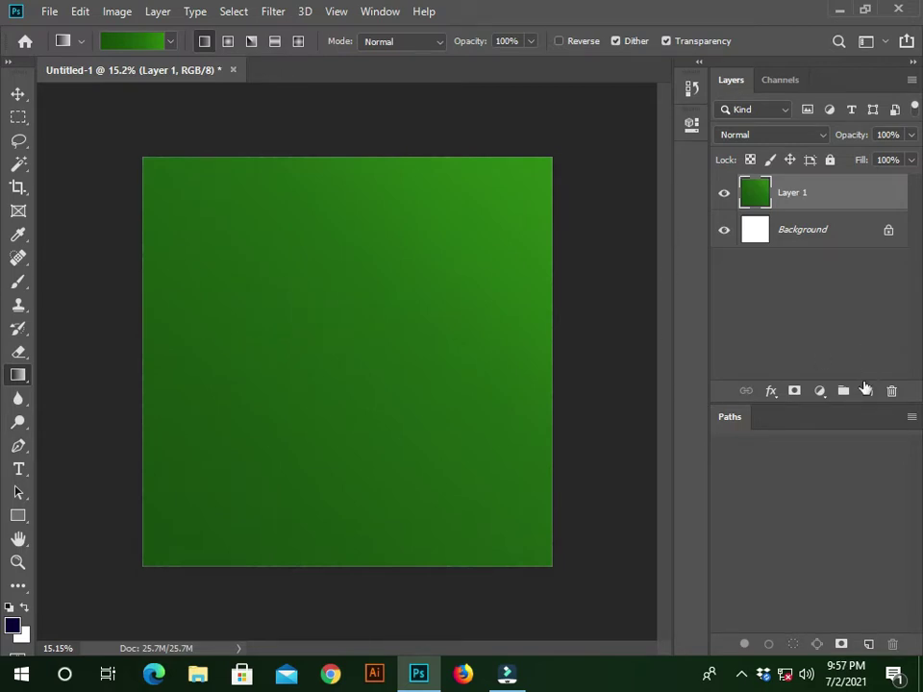
left_click(867, 392)
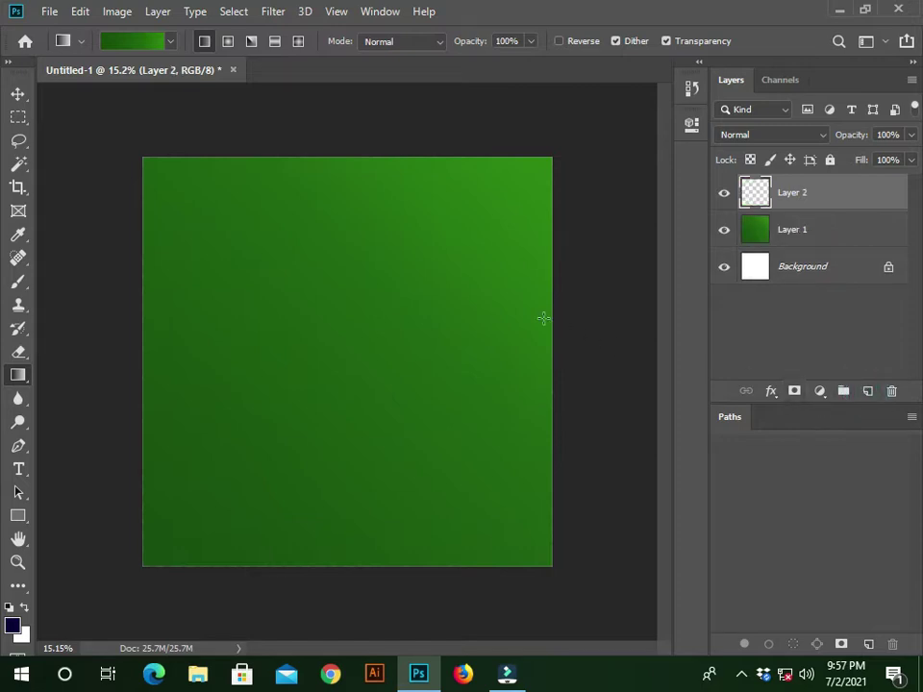
left_click(12, 118)
right_click(14, 120)
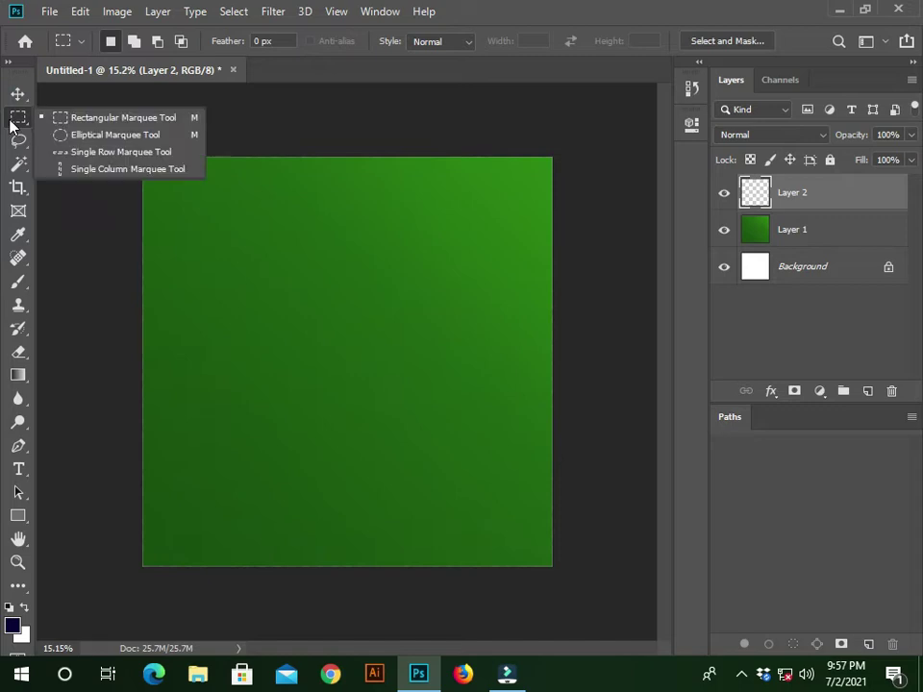
left_click(115, 123)
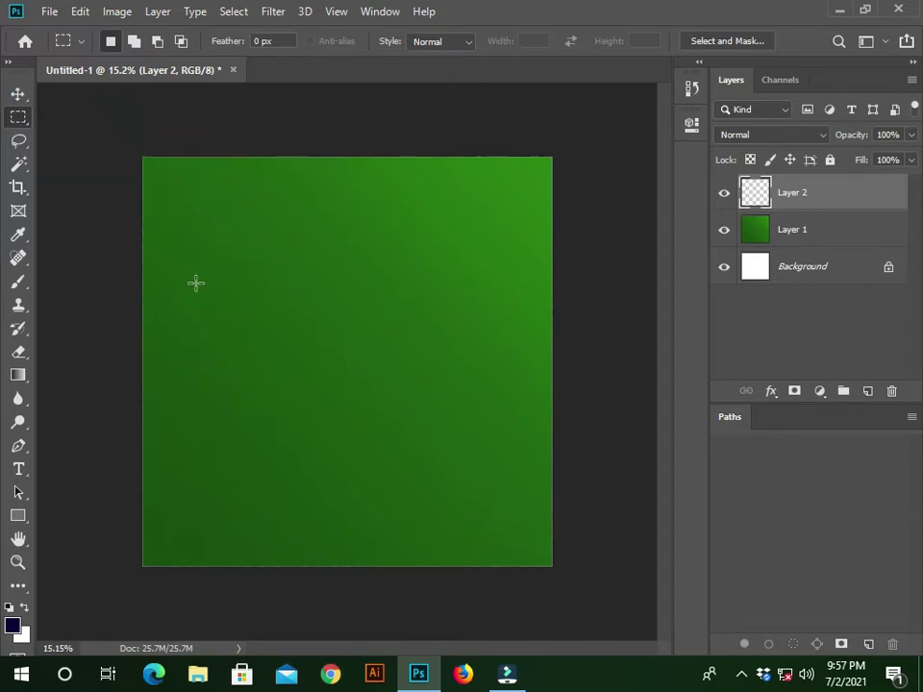
left_click_drag(194, 269, 490, 445)
- Fill the rectangular selection on Layer 2 with the green gradient, running diagonally up to its top-right corner, and deselect
left_click(18, 515)
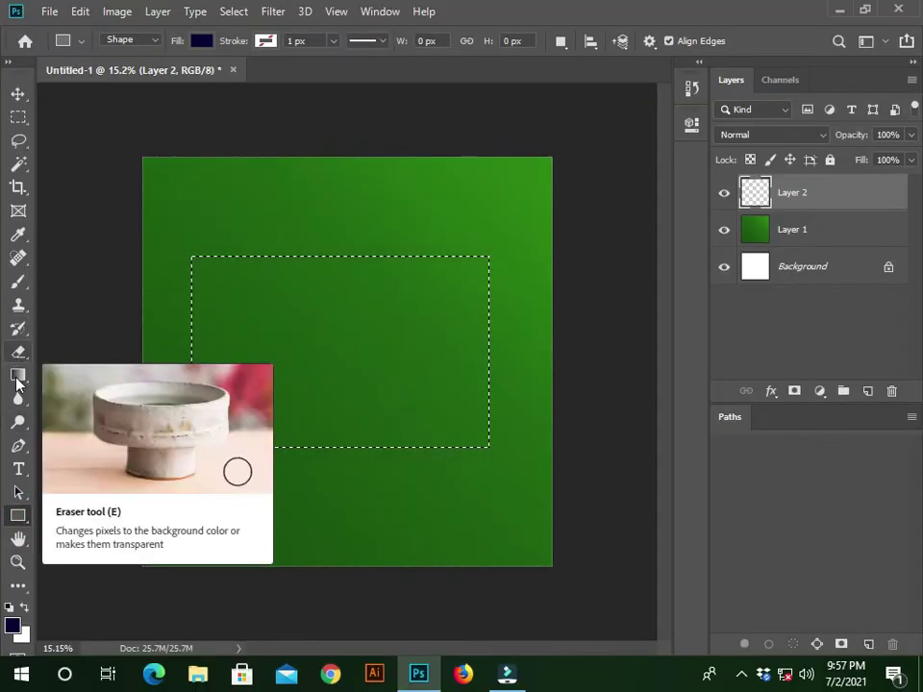
left_click(16, 380)
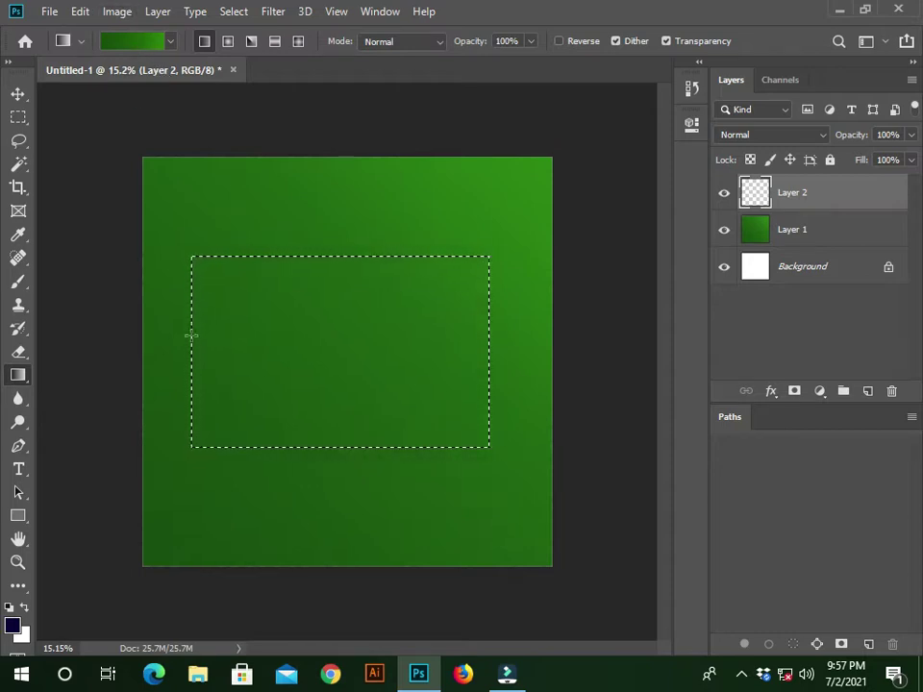
left_click_drag(312, 395, 488, 260)
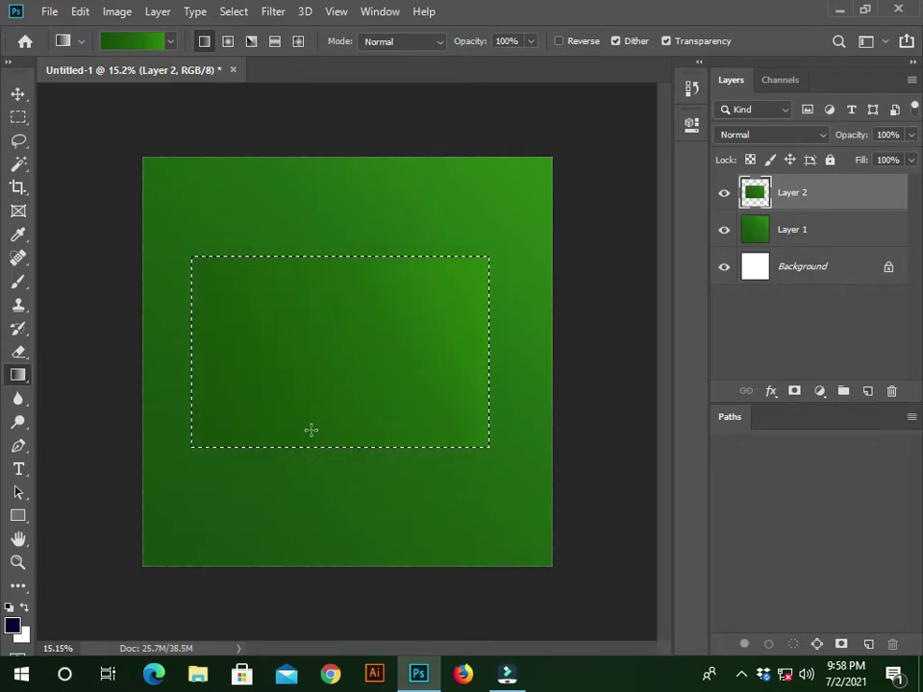
key("ctrl+d")
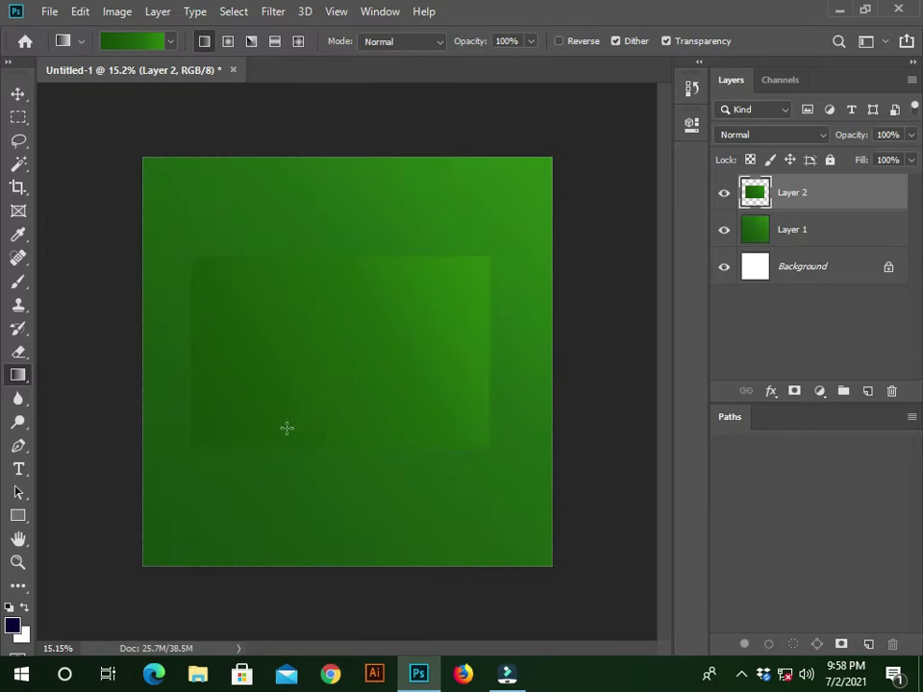
- Apply the Add Noise filter to the Layer 2 rectangle with an amount of 15.84% and Uniform distribution
scroll(286, 427, "up", 2)
scroll(282, 449, "down", 1)
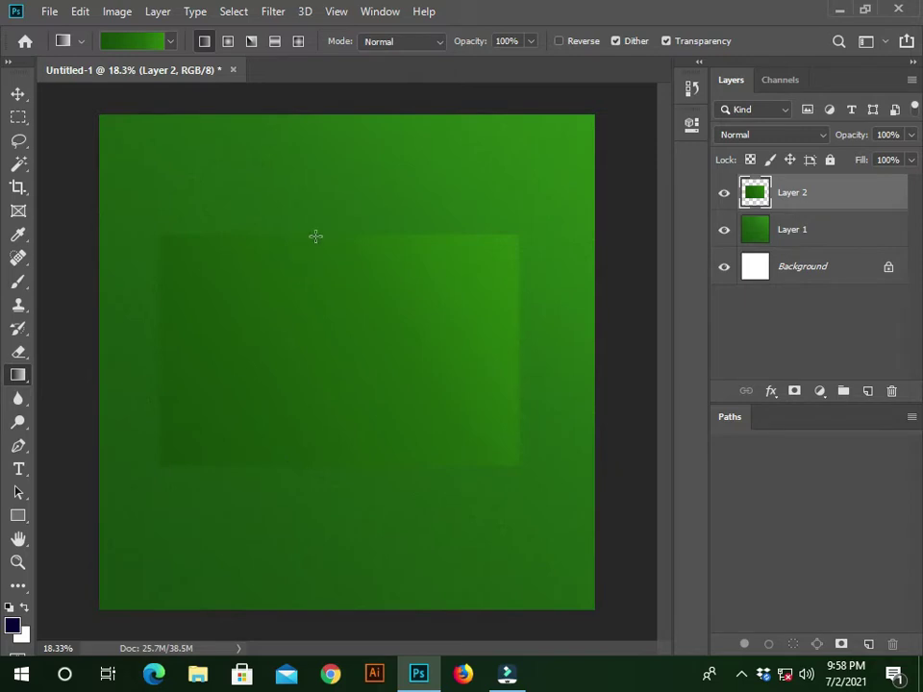
left_click(273, 13)
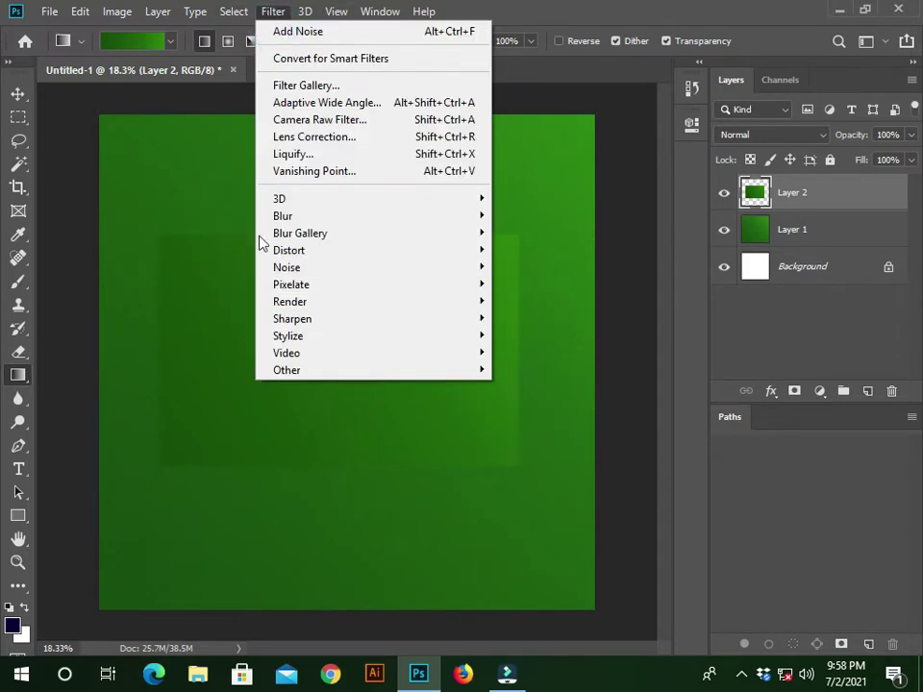
mouse_move(301, 266)
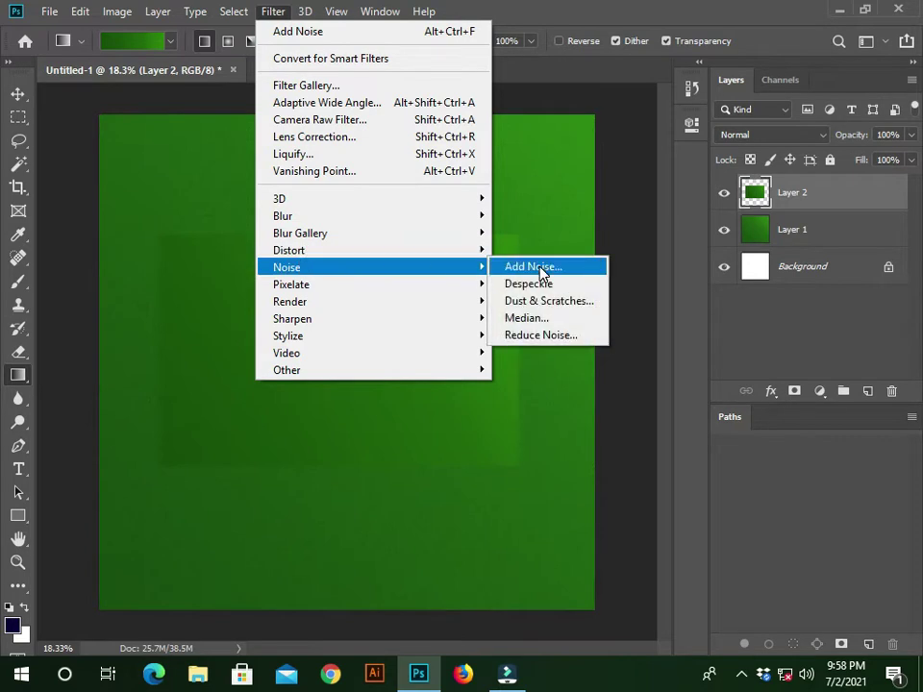
left_click(533, 267)
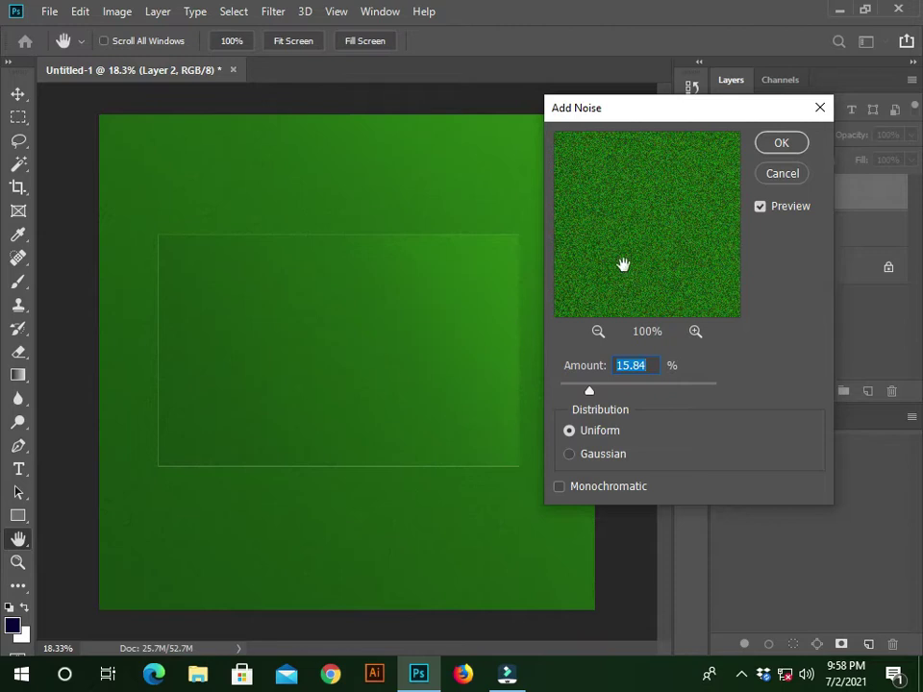
left_click(780, 144)
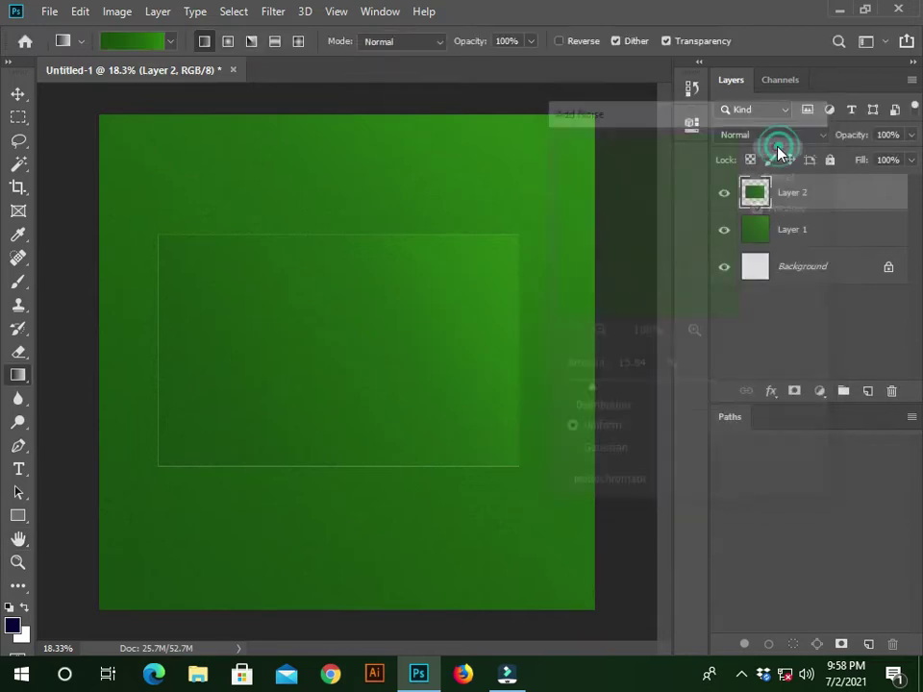
- Add a Drop Shadow effect to the Layer 2 rectangle and move the style dialog aside to uncover the rectangle's left part
scroll(297, 384, "up", 1)
scroll(303, 385, "down", 2)
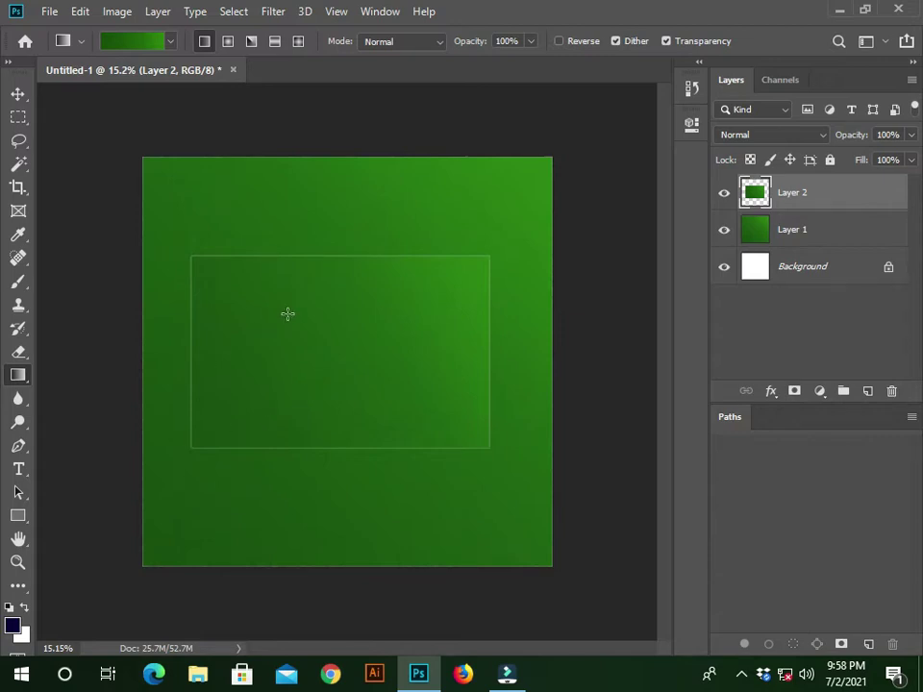
left_click(156, 11)
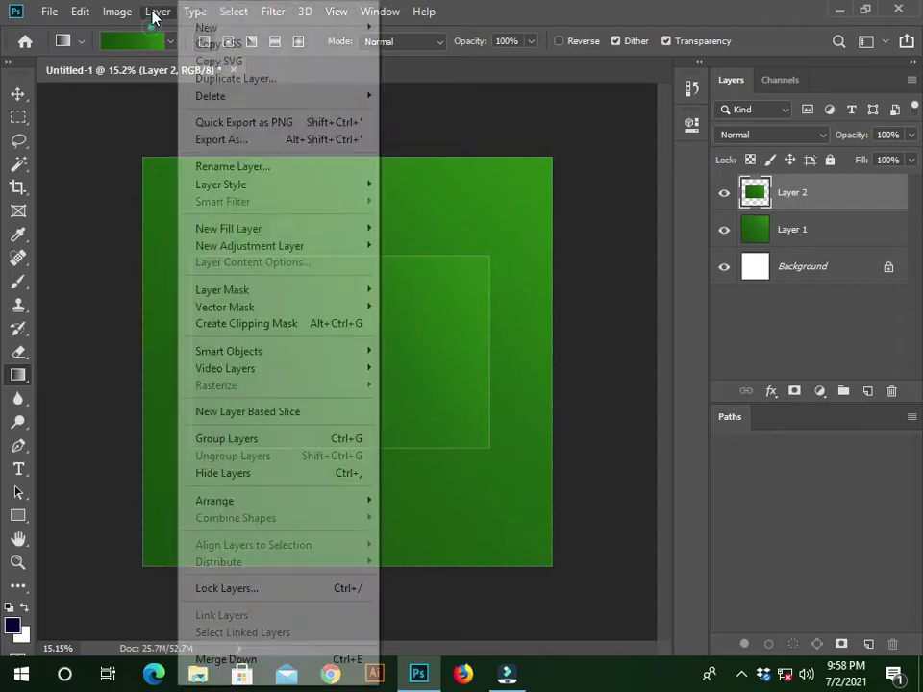
mouse_move(217, 358)
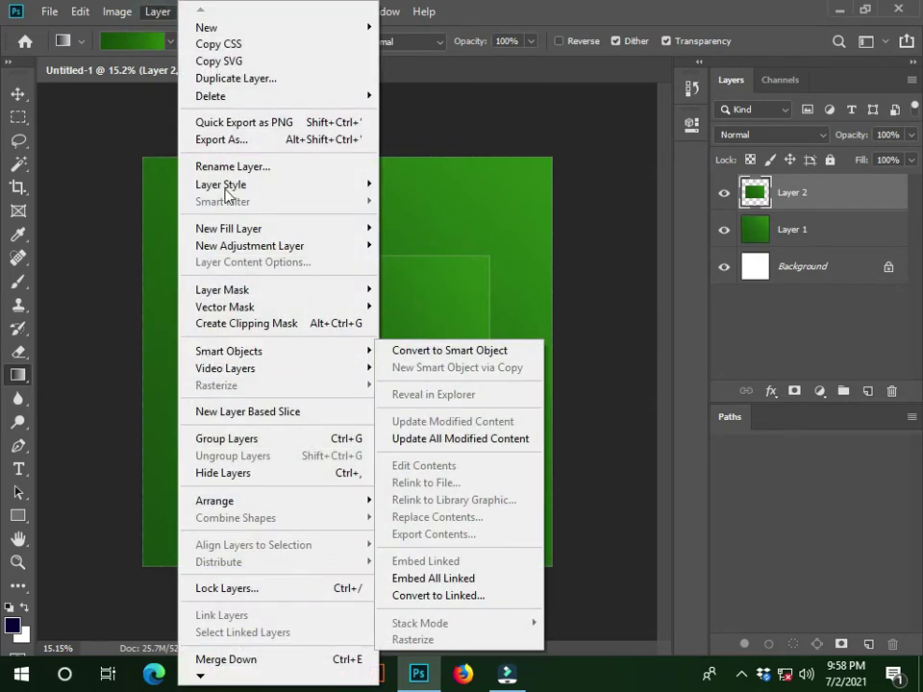
mouse_move(236, 186)
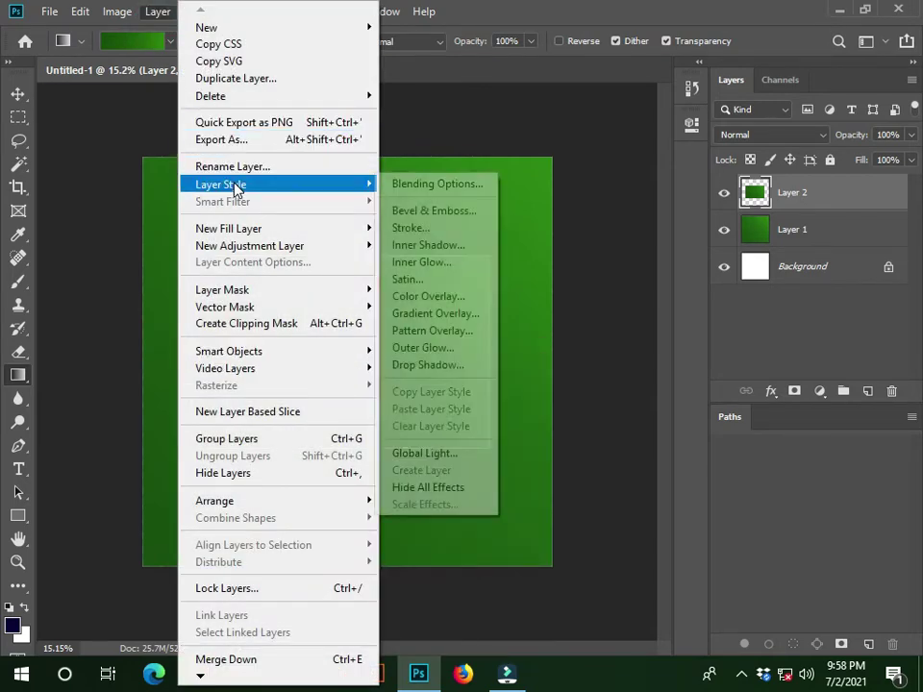
left_click(420, 366)
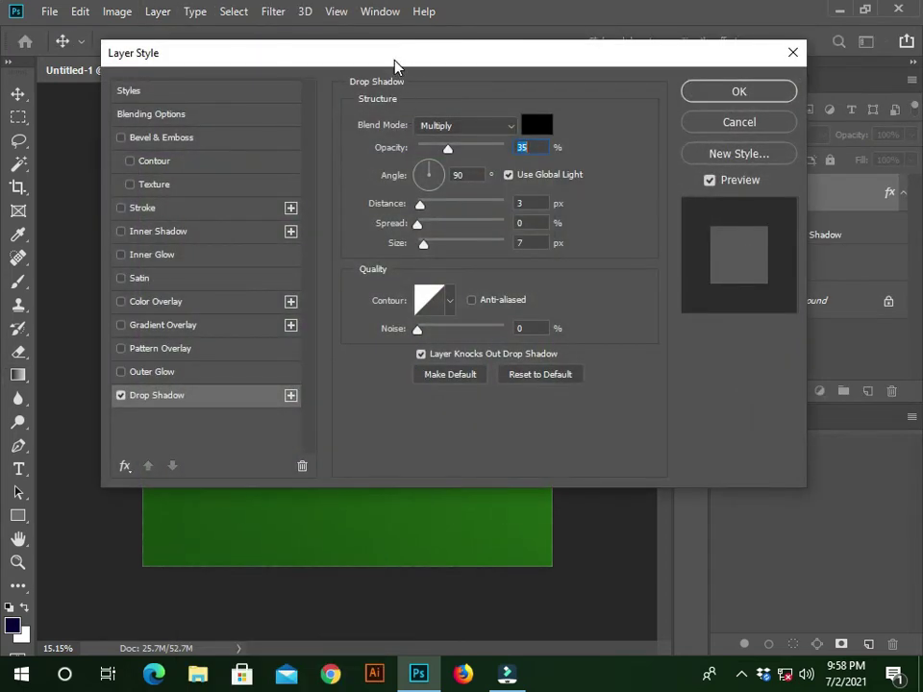
left_click_drag(394, 65, 556, 184)
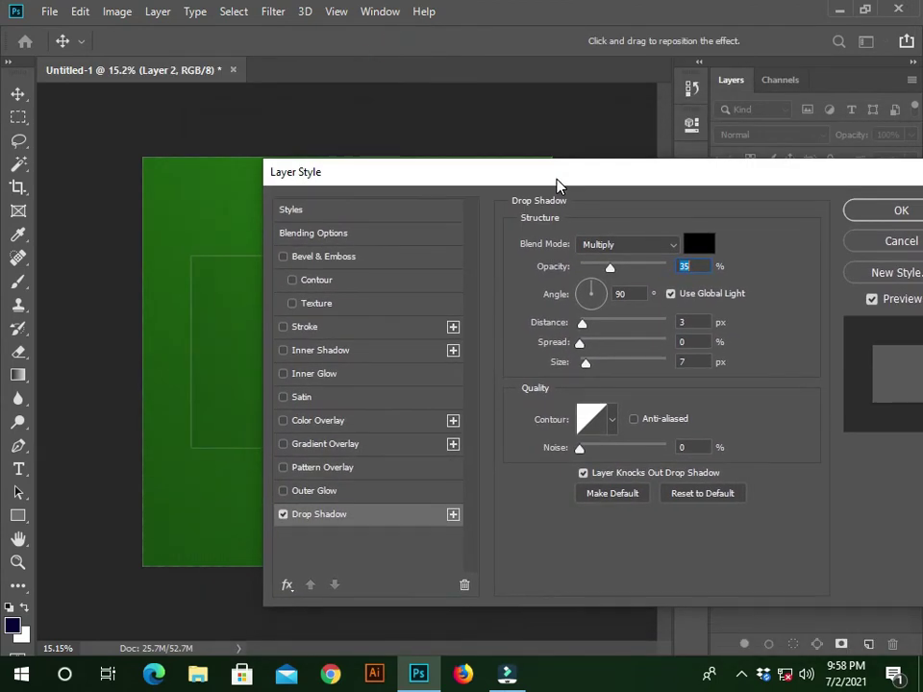
left_click_drag(400, 171, 523, 177)
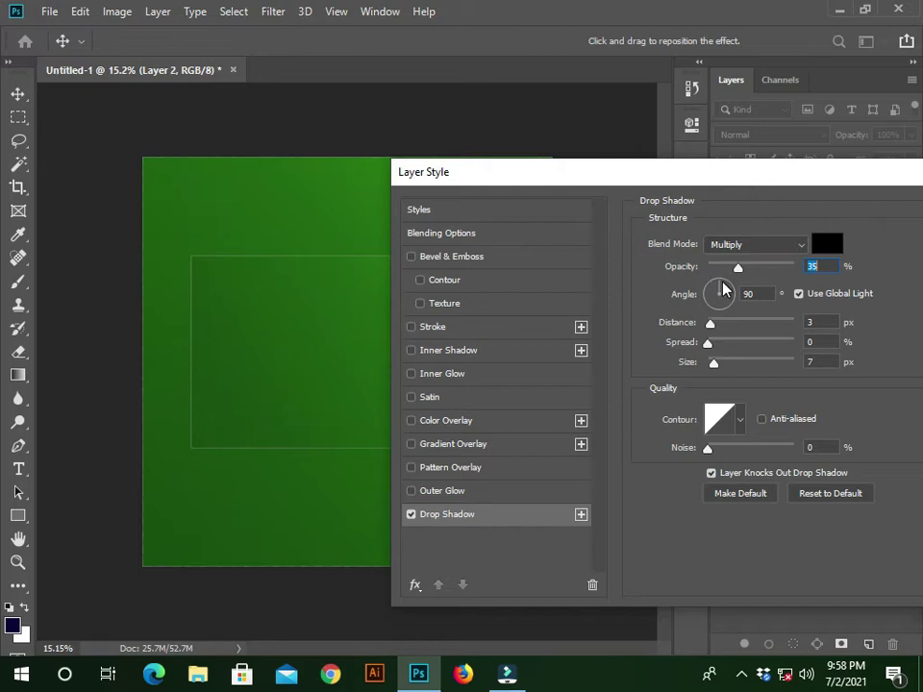
- Set the Layer 2 drop shadow to a 36° angle, 49 px distance, 42% spread and 43 px size
left_click_drag(723, 288, 732, 292)
left_click_drag(633, 175, 533, 194)
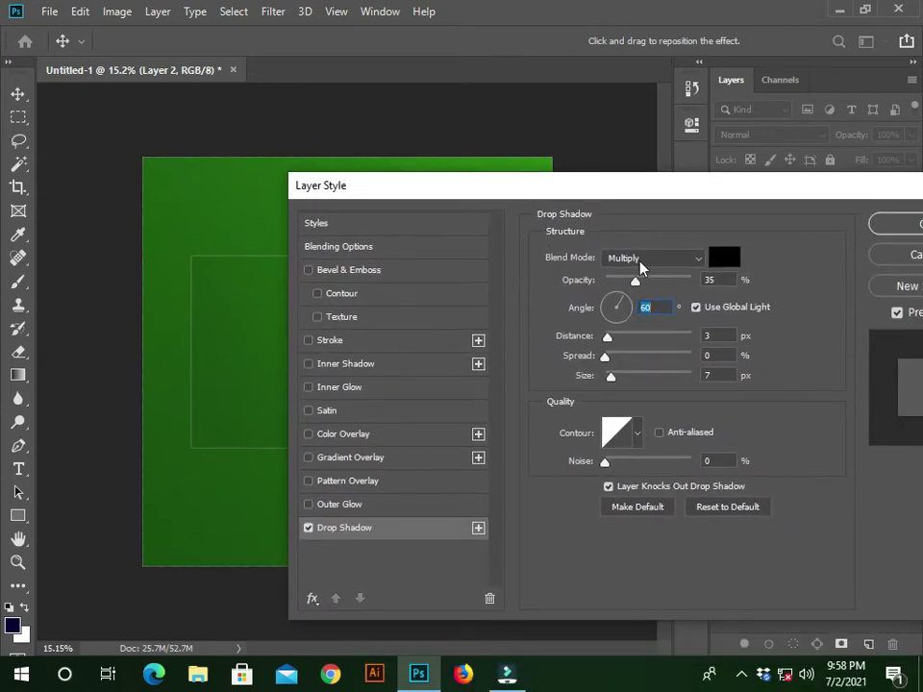
left_click(631, 305)
left_click_drag(630, 306, 631, 301)
left_click_drag(557, 182, 642, 180)
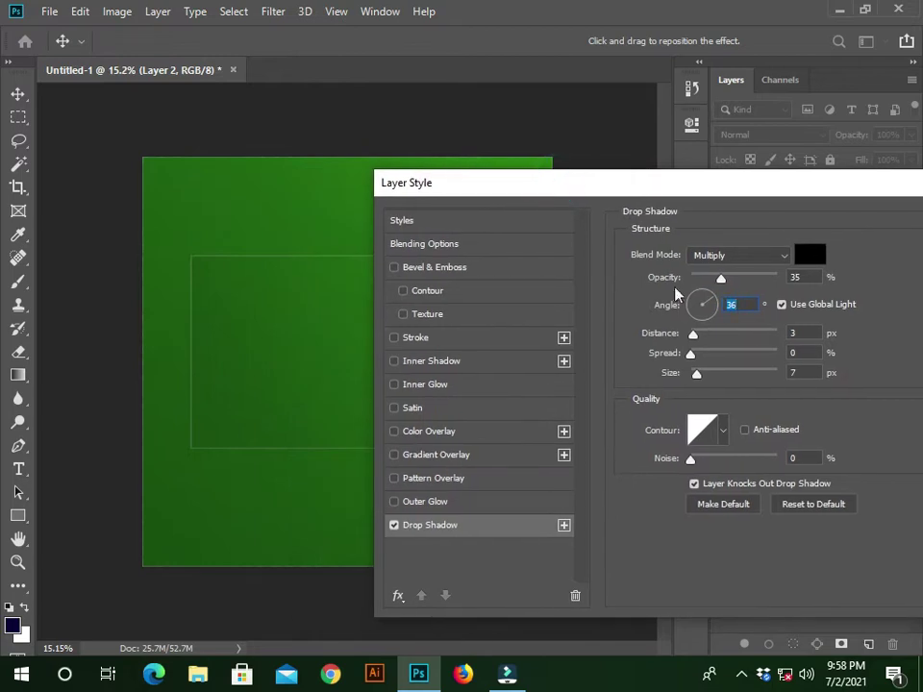
left_click_drag(692, 333, 712, 383)
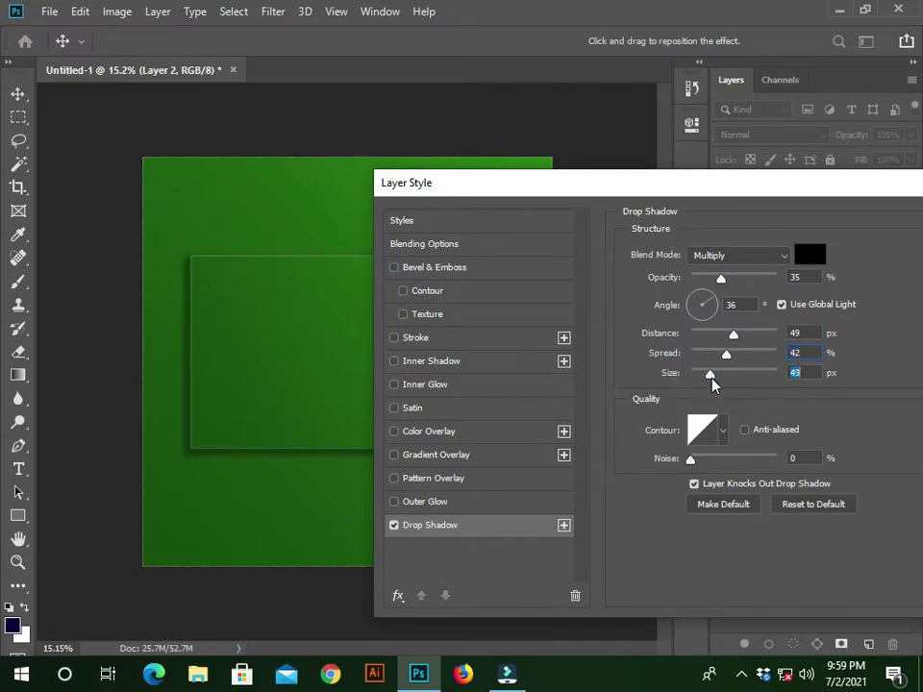
- Change the drop shadow's blend mode to Color Burn and its opacity to 15%
mouse_move(720, 278)
left_mouse_down()
mouse_move(750, 290)
mouse_move(720, 300)
left_mouse_up()
scroll(760, 261, "down", 1)
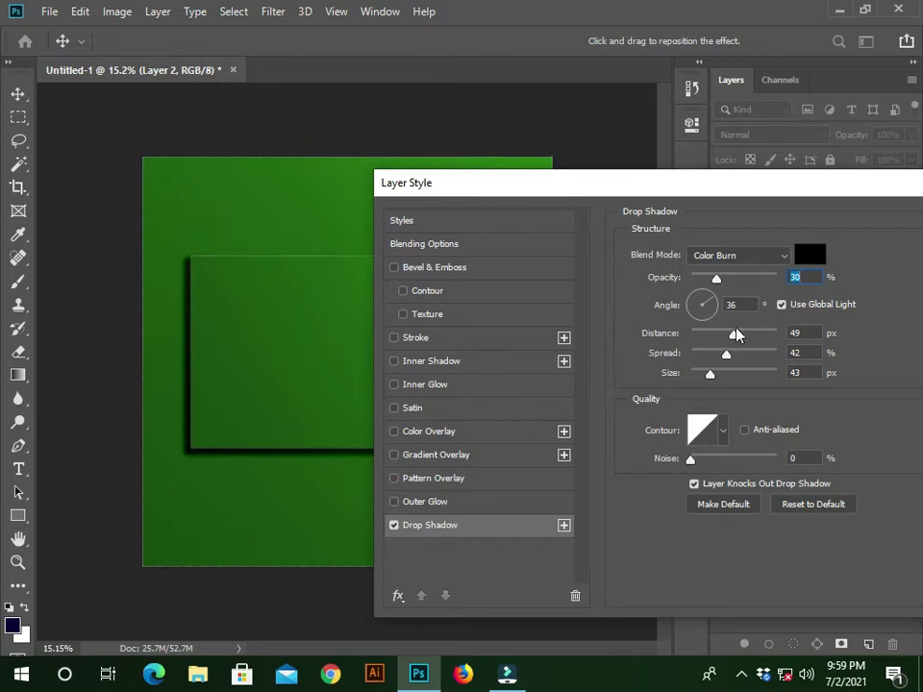
left_click_drag(717, 278, 705, 280)
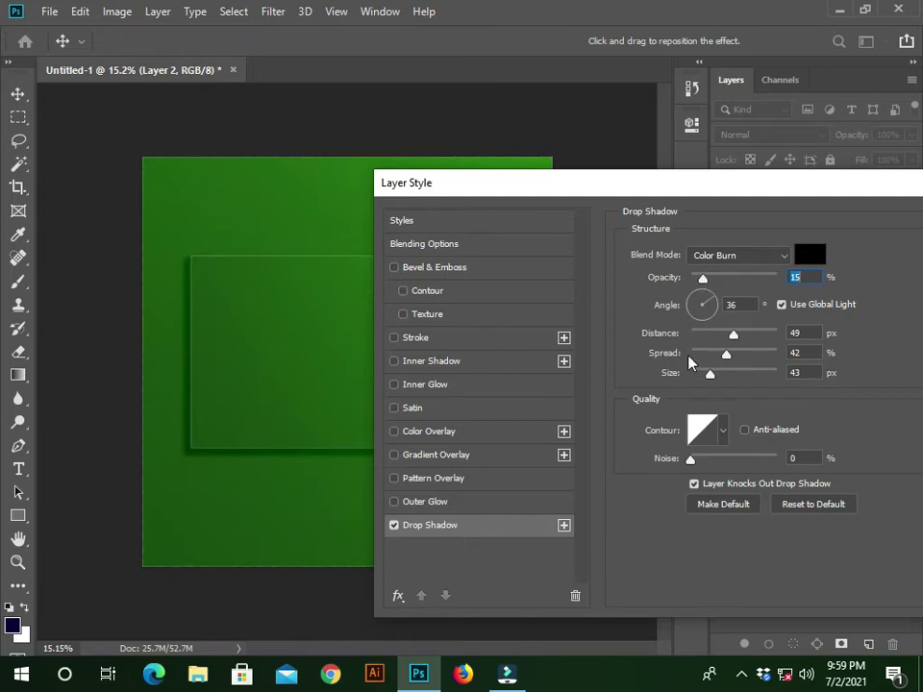
- Add a Bevel & Emboss effect to the Layer 2 rectangle and set its depth to 386%
left_click_drag(575, 185, 507, 173)
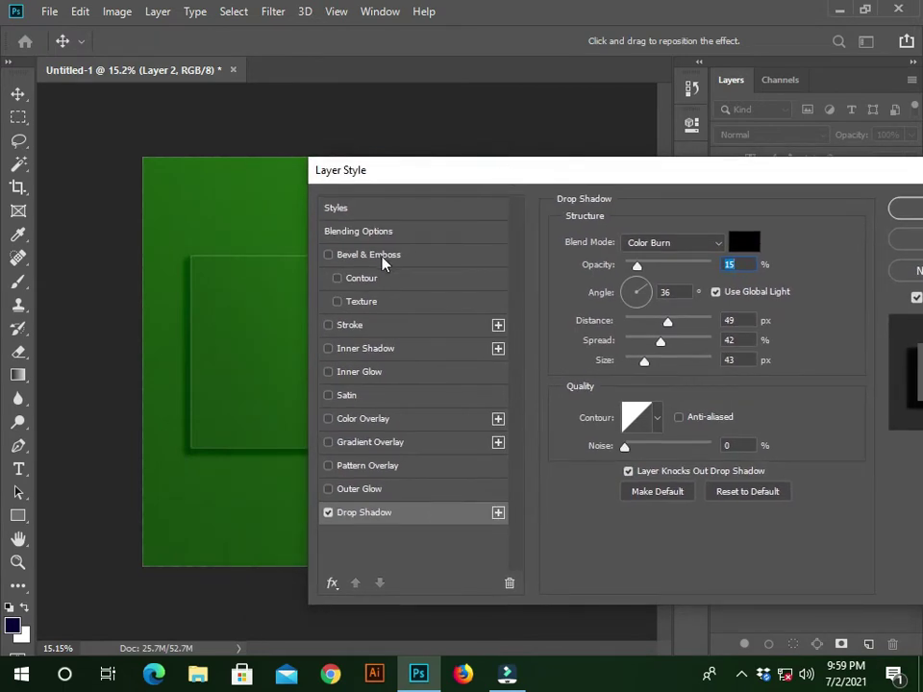
left_click(329, 255)
left_click(329, 256)
left_click(329, 256)
left_click_drag(402, 177, 343, 163)
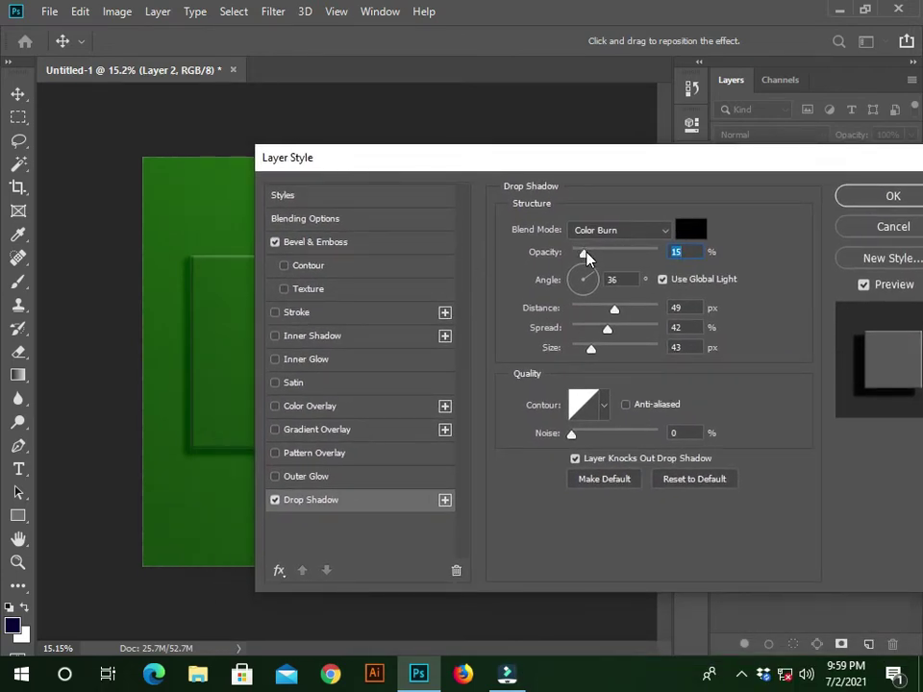
left_click(350, 242)
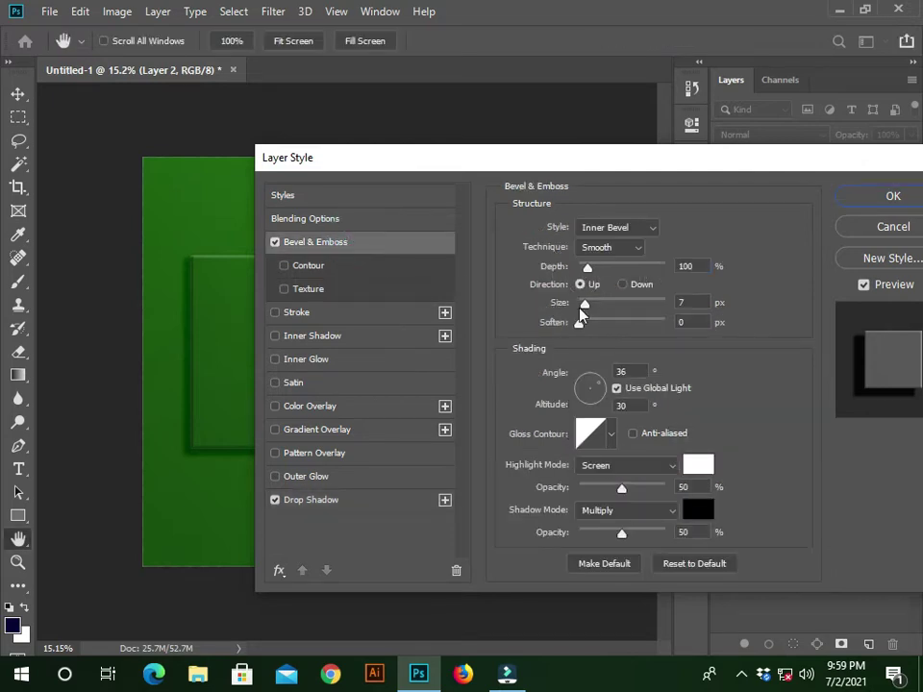
left_click_drag(586, 268, 613, 285)
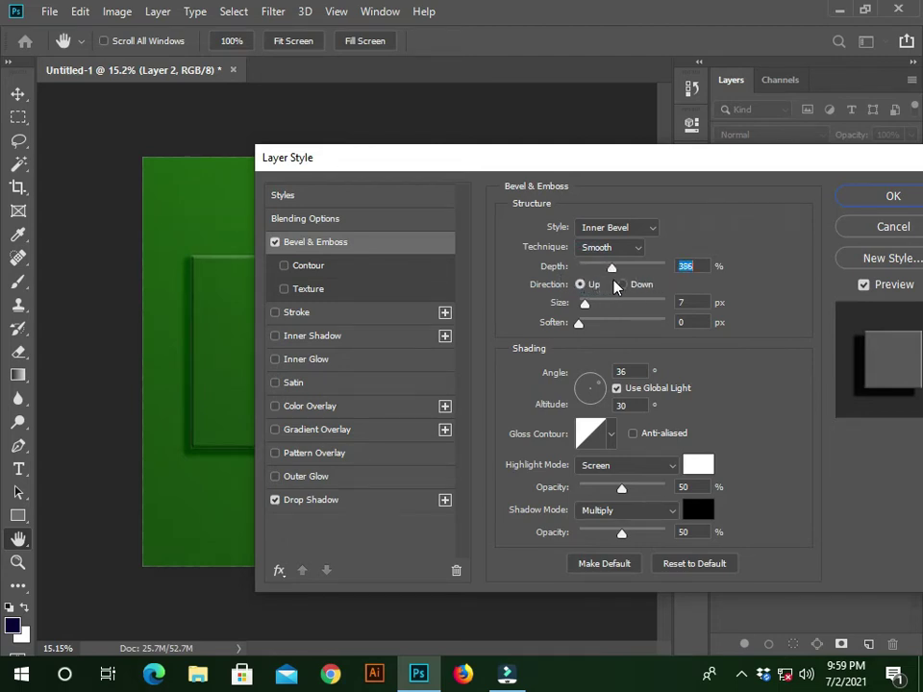
- Set the Bevel & Emboss size to 49 px and soften to 1 px
left_click_drag(500, 165, 594, 163)
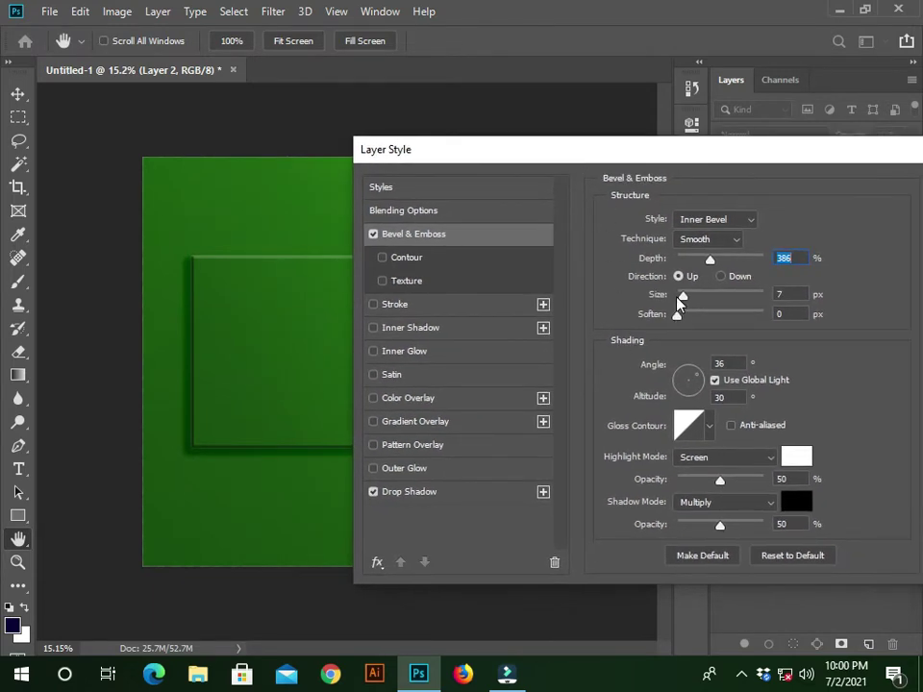
mouse_move(684, 296)
left_mouse_down()
mouse_move(709, 303)
mouse_move(691, 301)
mouse_move(700, 298)
left_mouse_up()
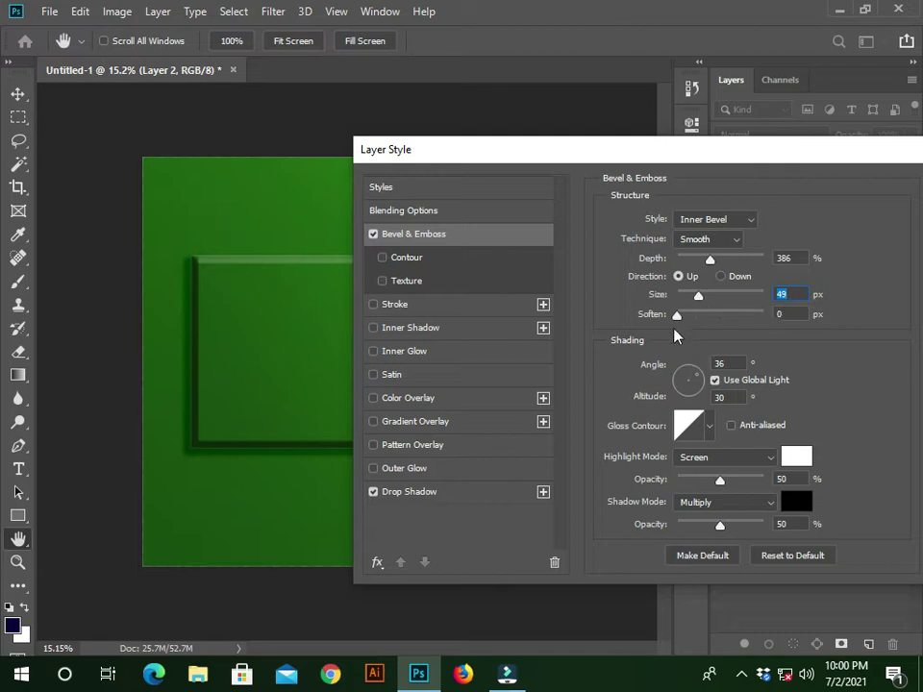
mouse_move(677, 316)
left_mouse_down()
mouse_move(729, 317)
mouse_move(681, 315)
left_mouse_up()
left_click_drag(630, 159, 344, 164)
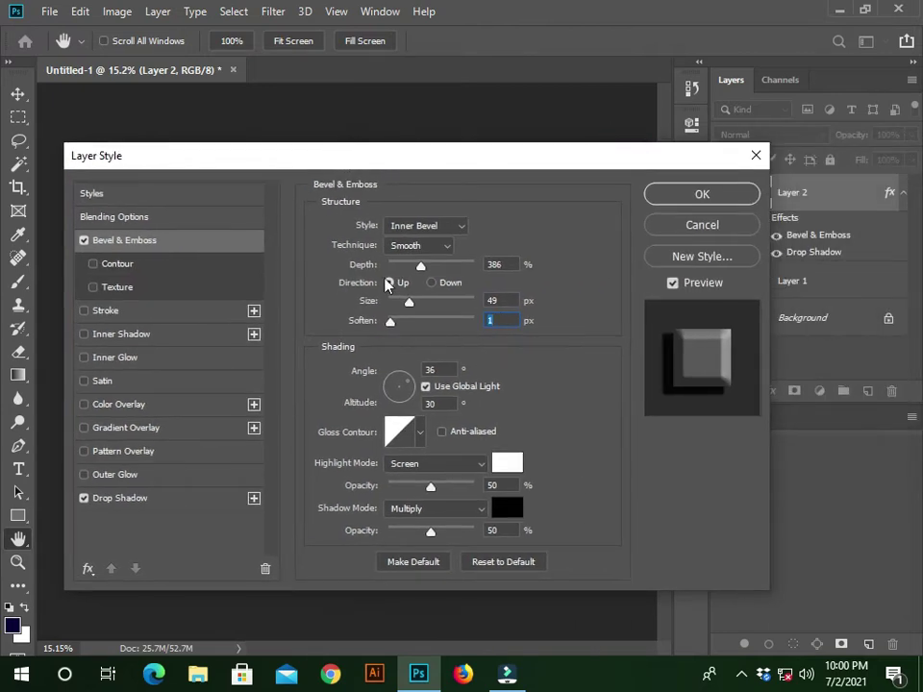
- Try Inner Glow on the rectangle, switch it off again and apply the layer style
left_click_drag(339, 165, 688, 148)
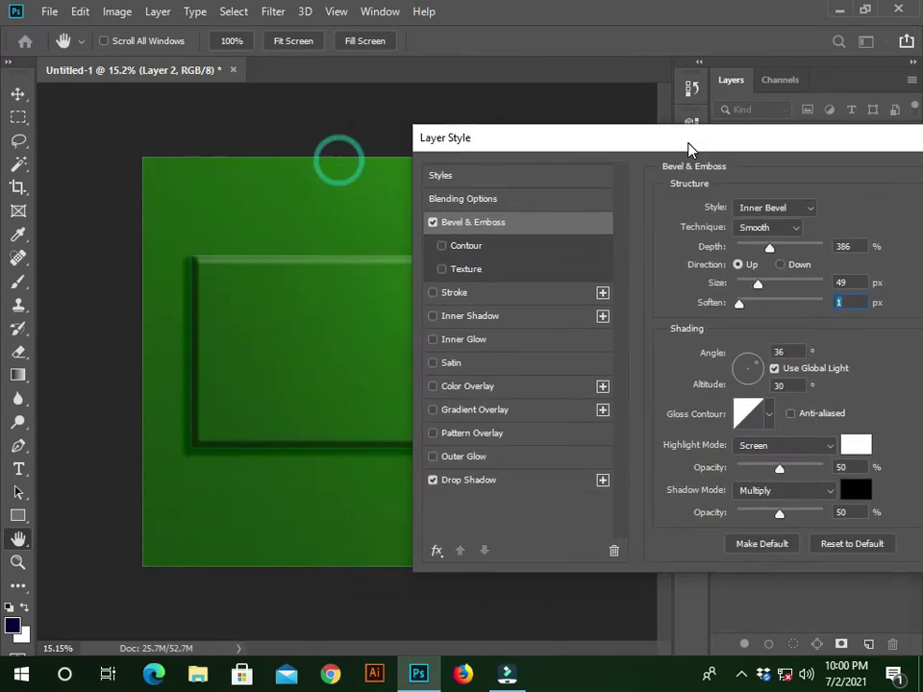
left_click(448, 344)
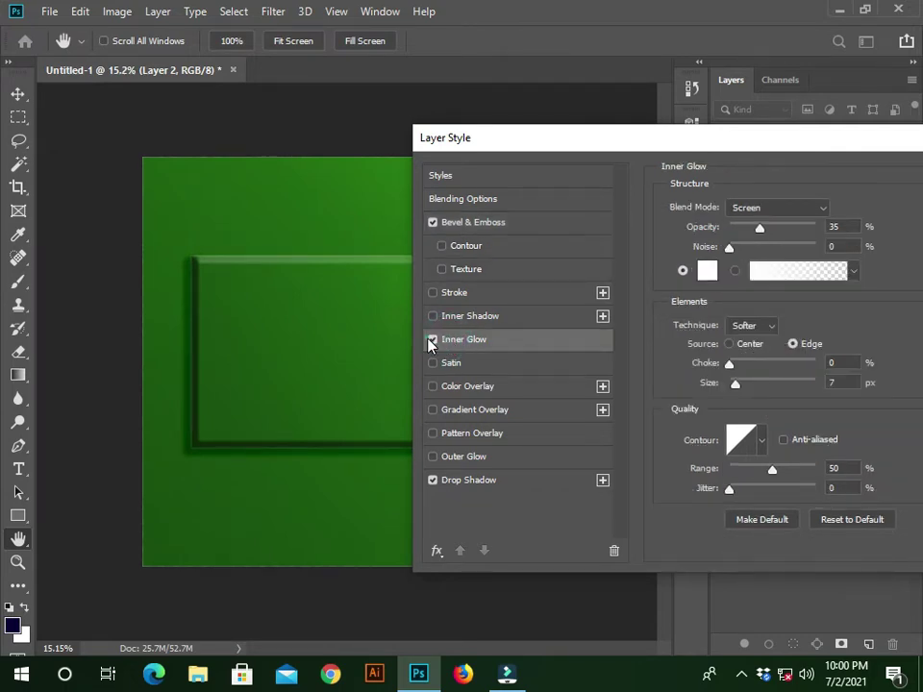
left_click(429, 340)
left_click_drag(613, 149, 290, 163)
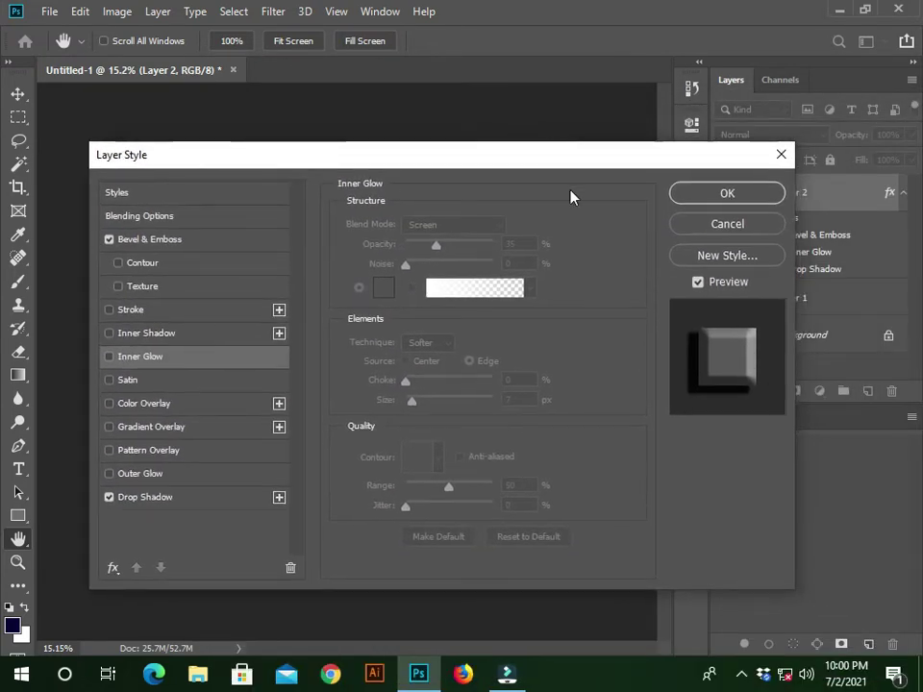
left_click(704, 197)
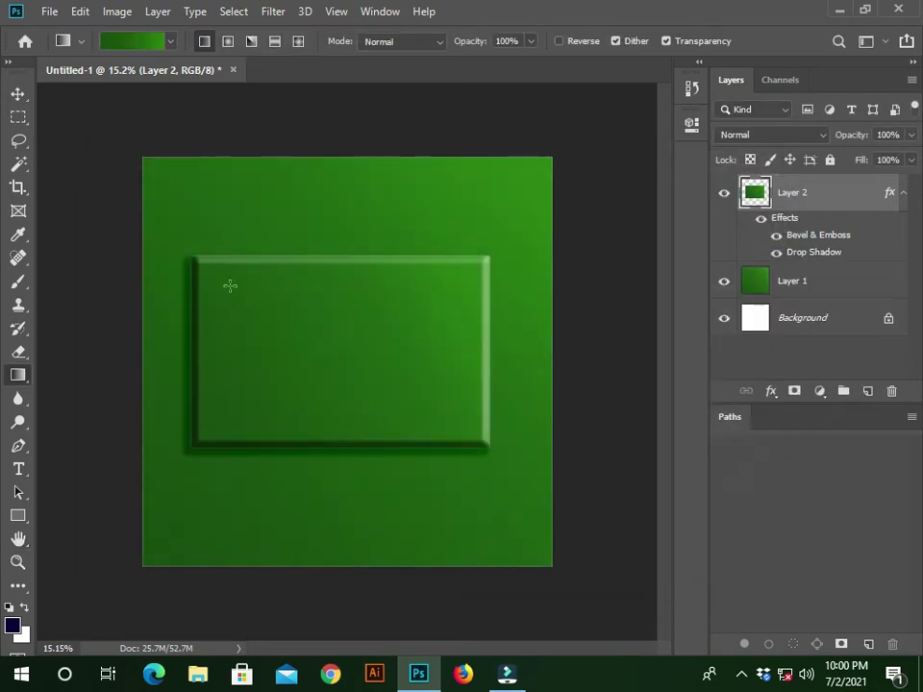
- Add the text "Logo place" on two lines inside the green card, replacing the placeholder text
scroll(315, 323, "up", 1)
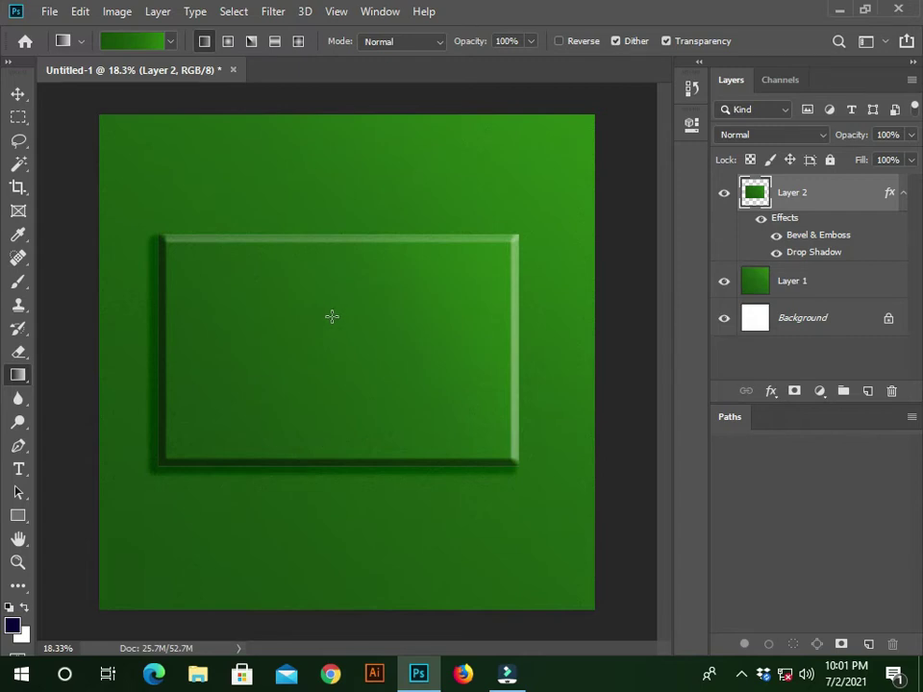
left_click(19, 469)
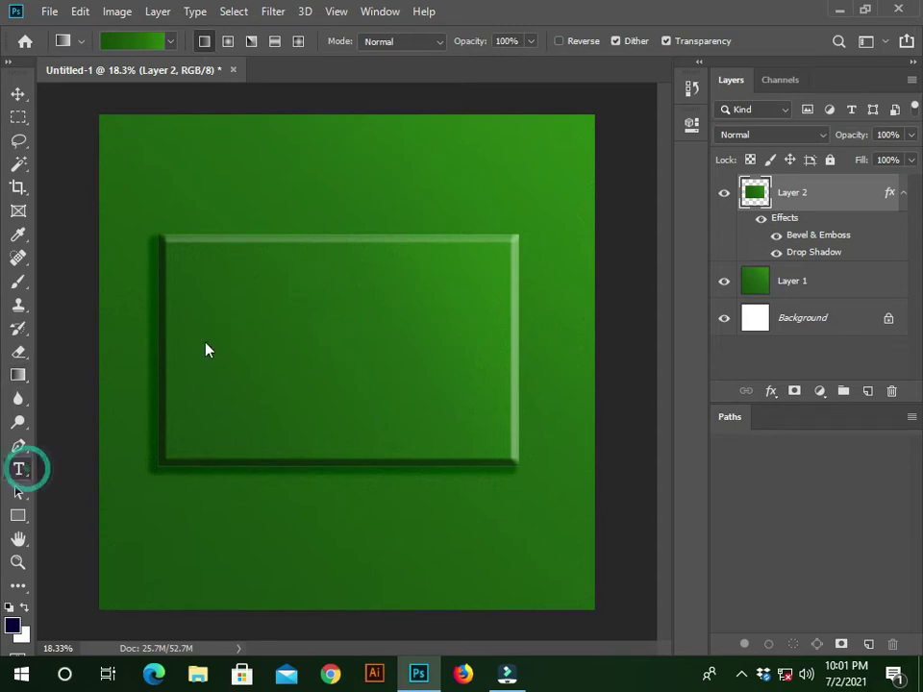
left_click(245, 309)
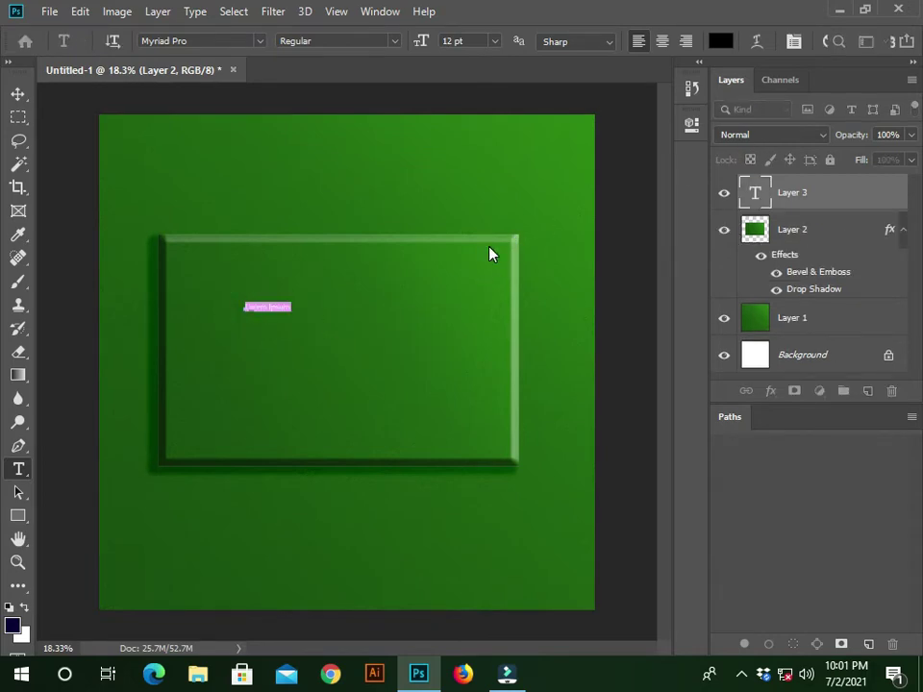
key("BackSpace")
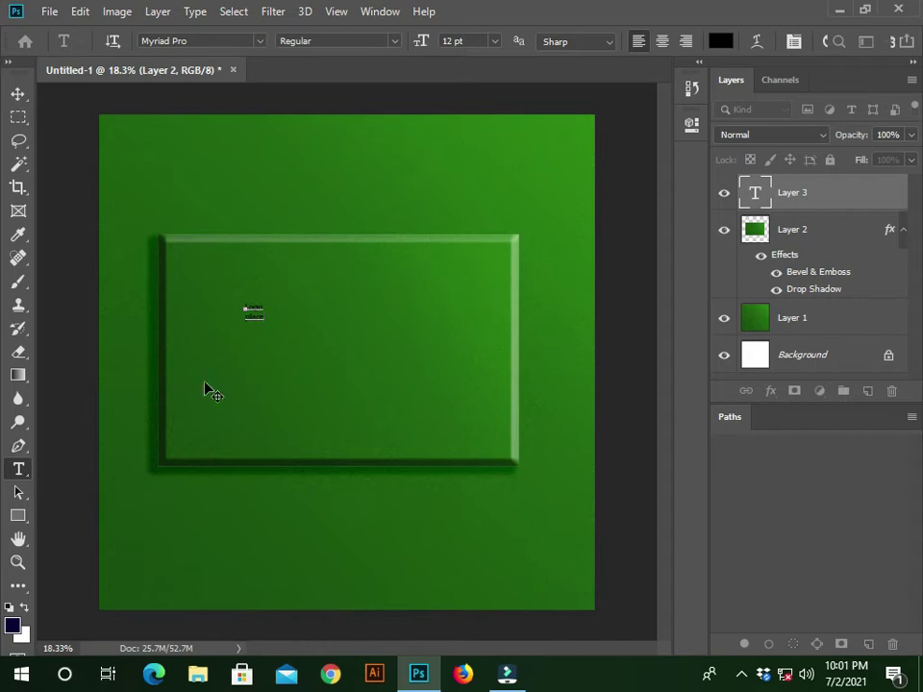
left_click(18, 93)
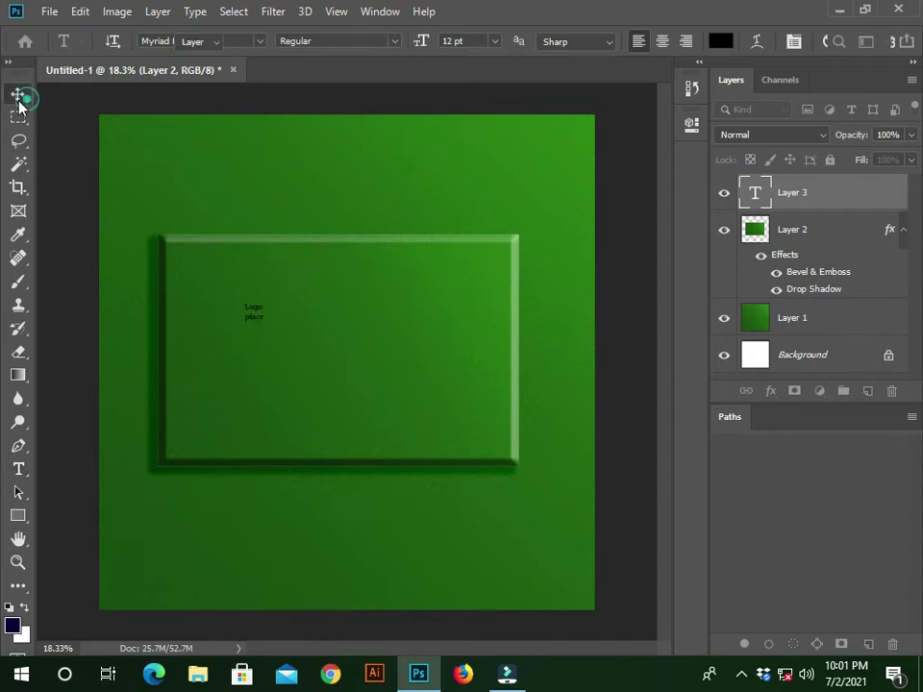
left_click(438, 426)
- Scale the "Logo place" text proportionally to about 1144% and position it in the middle of the card
left_click(261, 317)
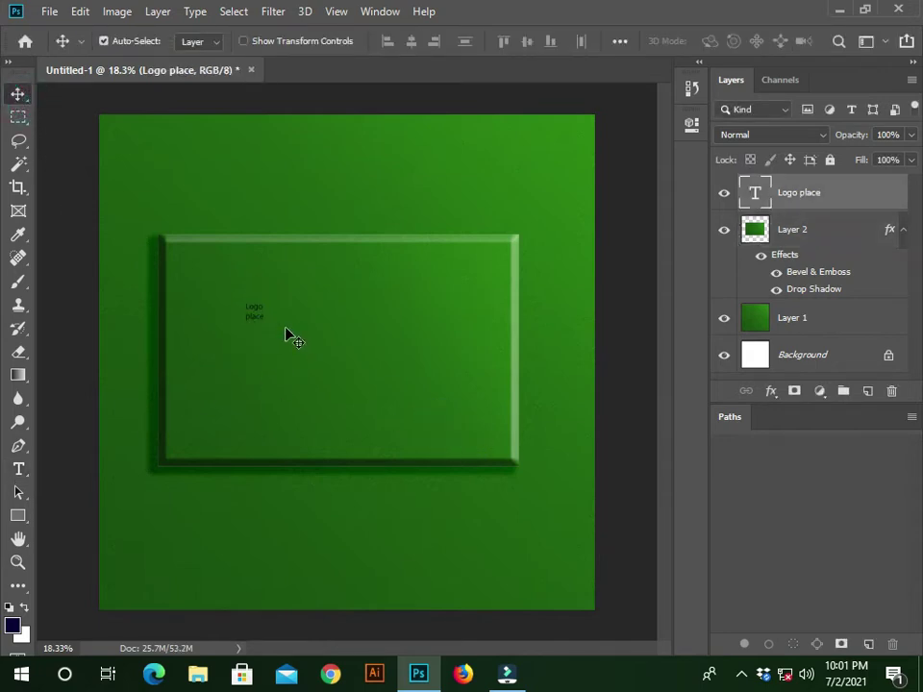
key("ctrl+t")
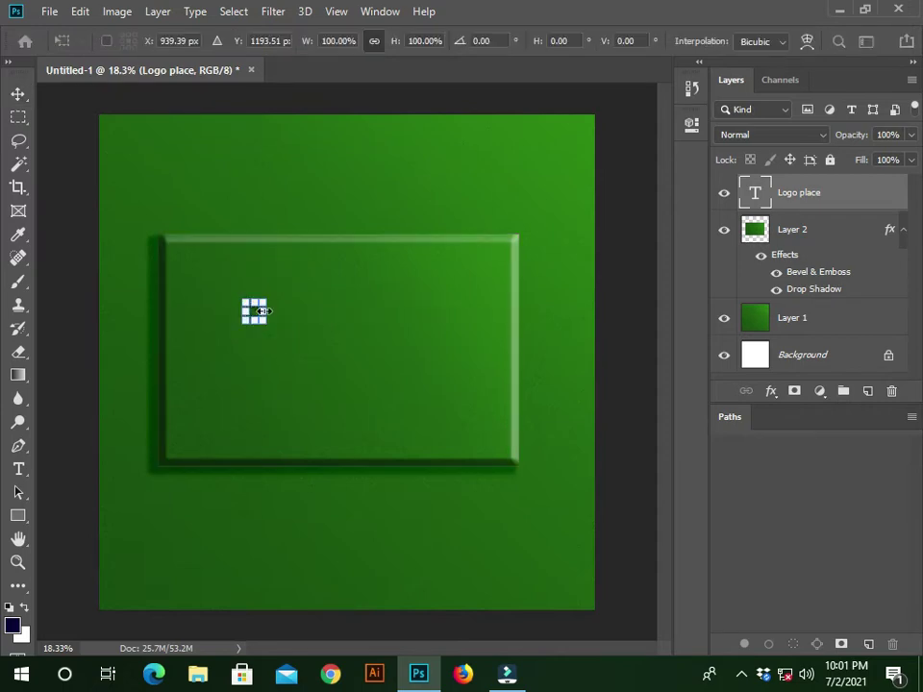
left_click_drag(266, 326, 423, 450)
left_click_drag(319, 426, 280, 381)
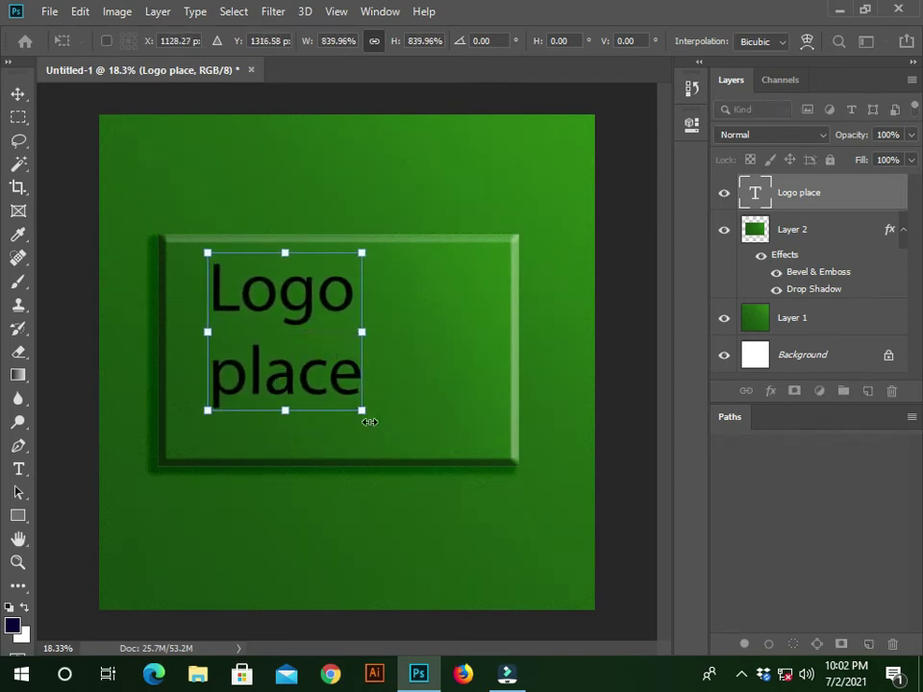
left_click_drag(362, 412, 416, 450)
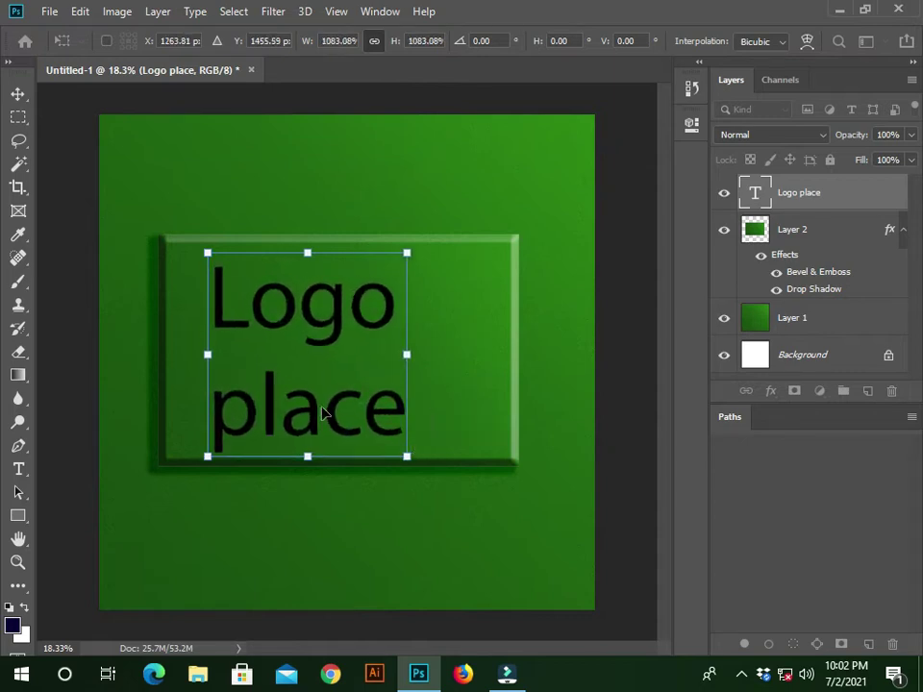
left_click_drag(309, 418, 327, 409)
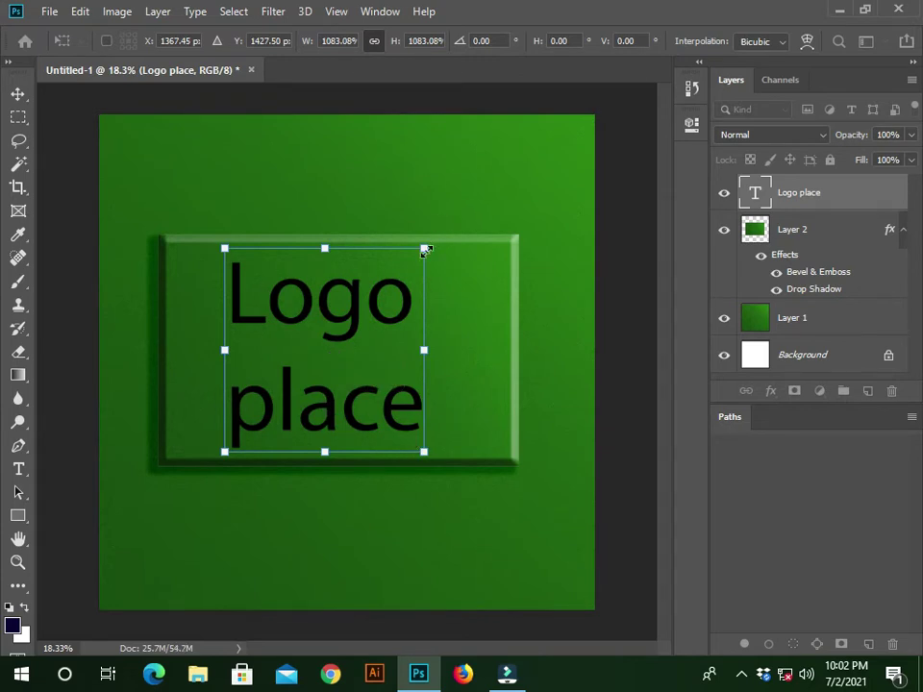
left_click_drag(422, 248, 435, 239)
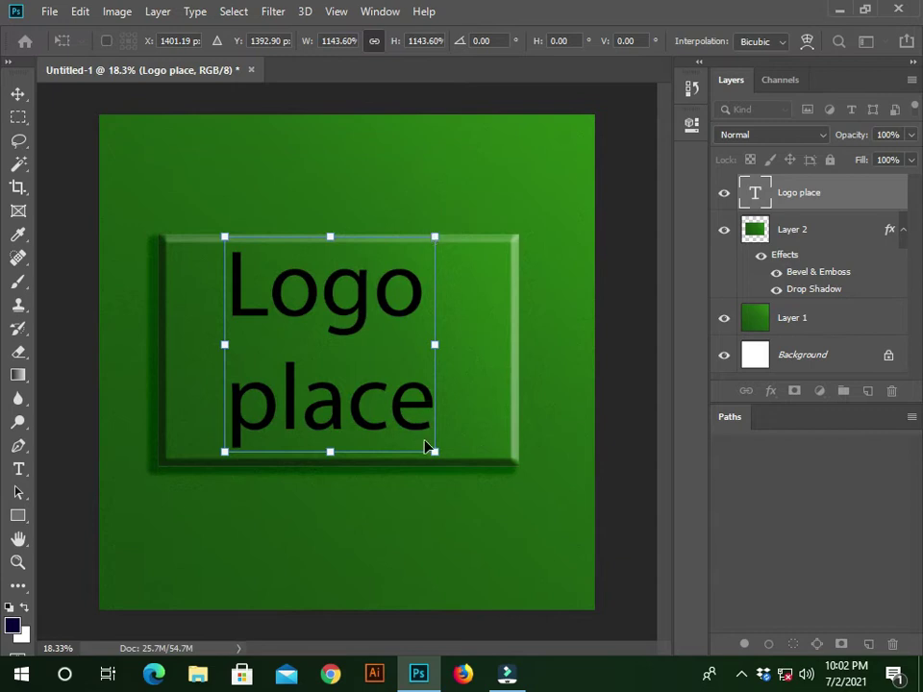
left_click_drag(353, 318, 361, 319)
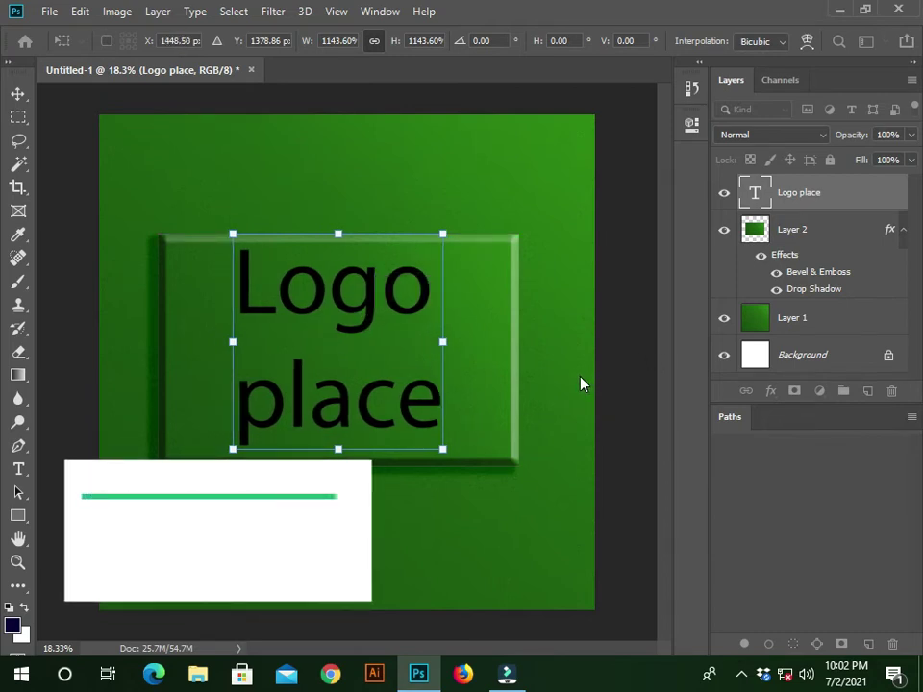
key("Down")
key("Down")
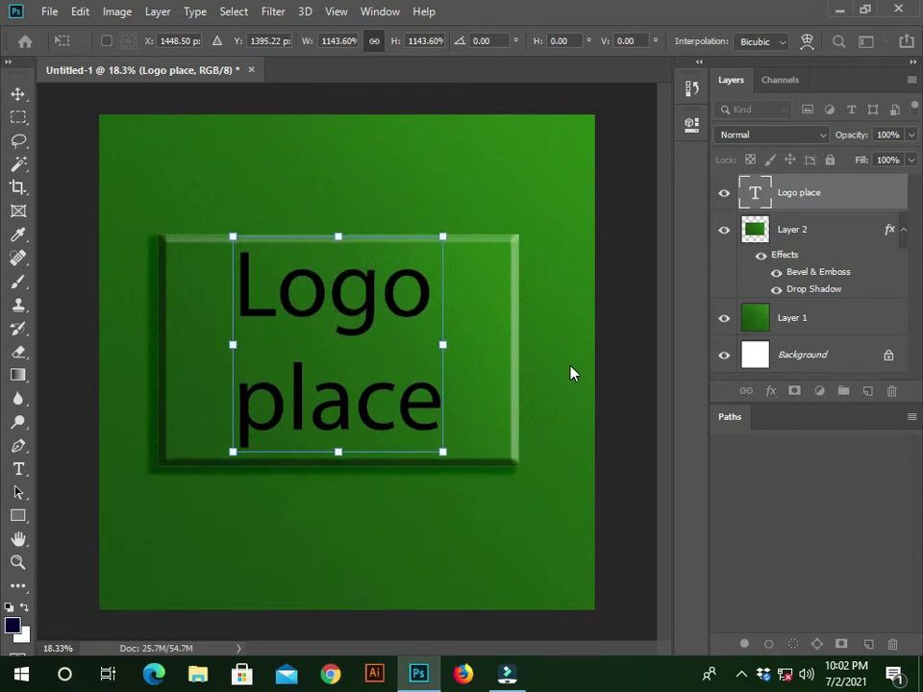
left_click(570, 372)
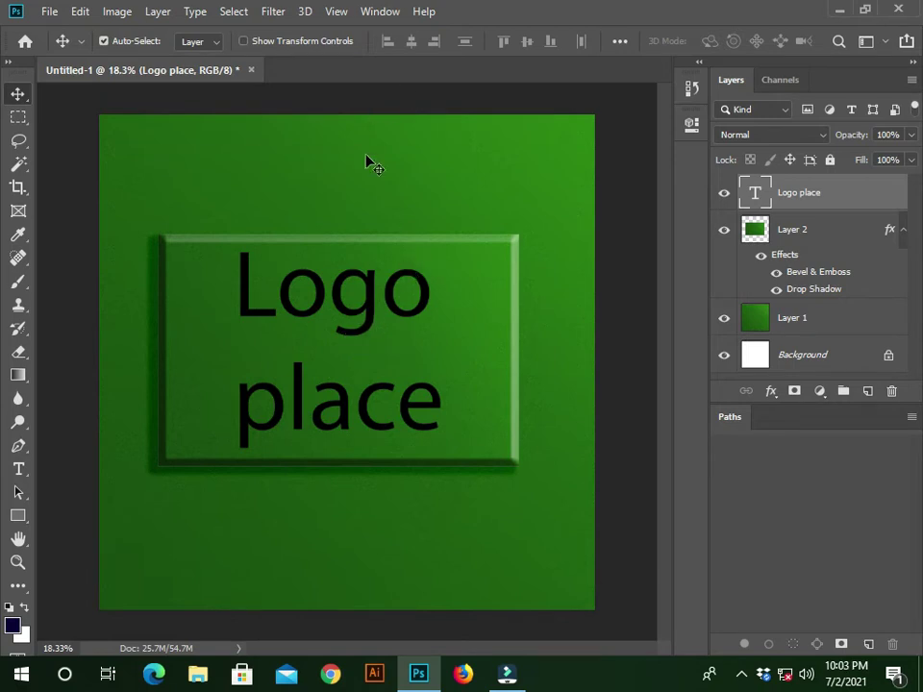
- Convert the "Logo place" text layer to a smart object
left_click(166, 19)
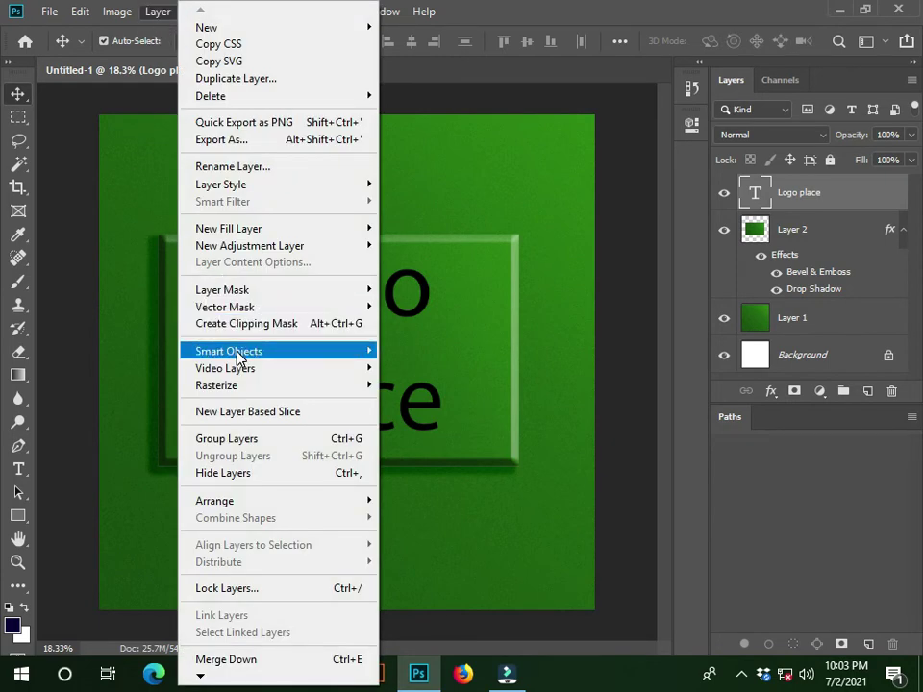
mouse_move(238, 353)
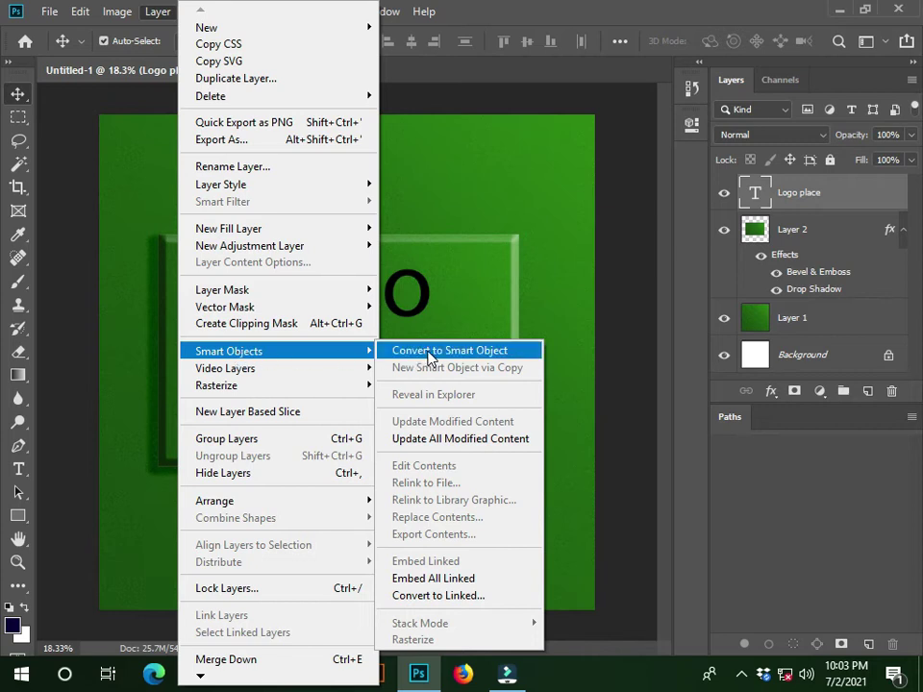
left_click(431, 356)
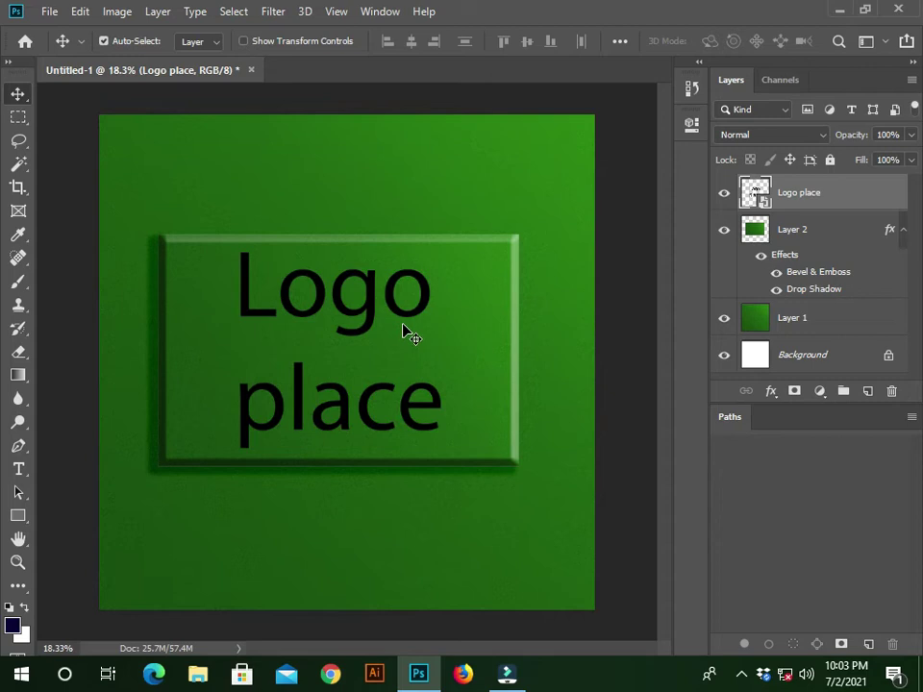
scroll(374, 378, "up", 1)
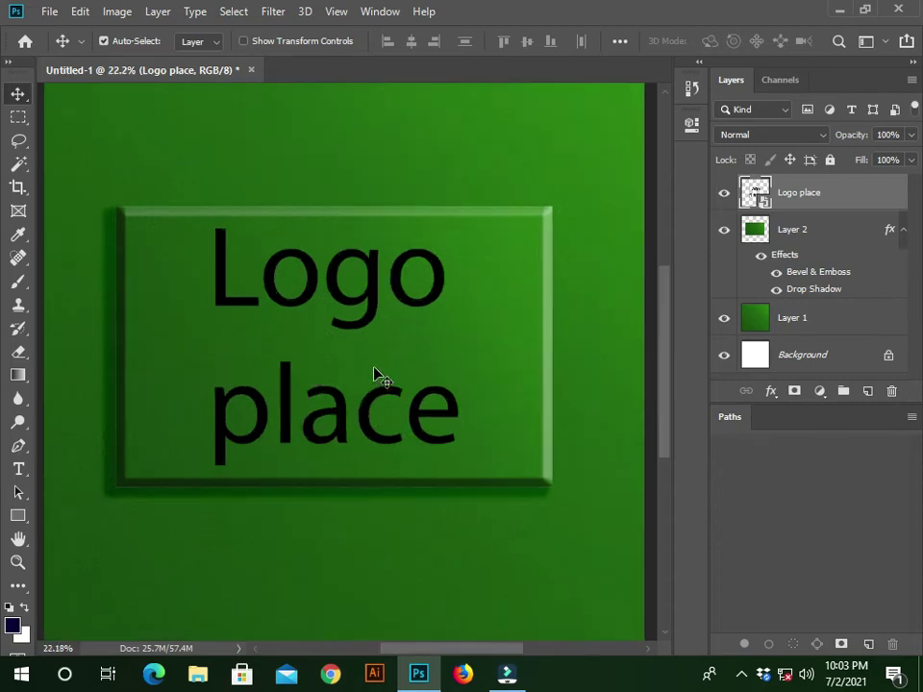
scroll(380, 360, "down", 2)
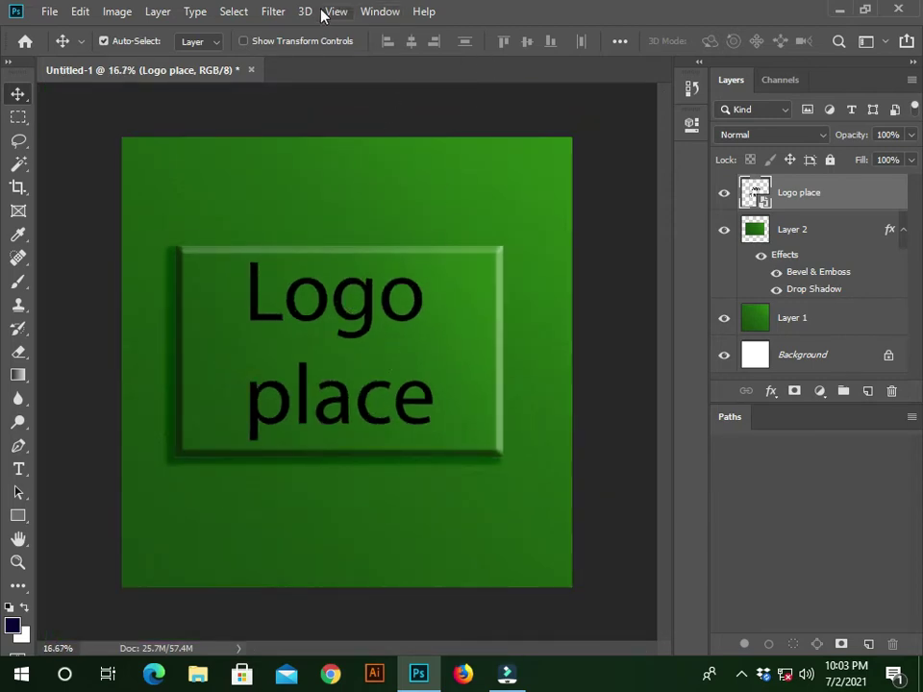
- Apply an Add Noise filter with a low amount and Uniform distribution to the Logo place smart object
left_click(279, 13)
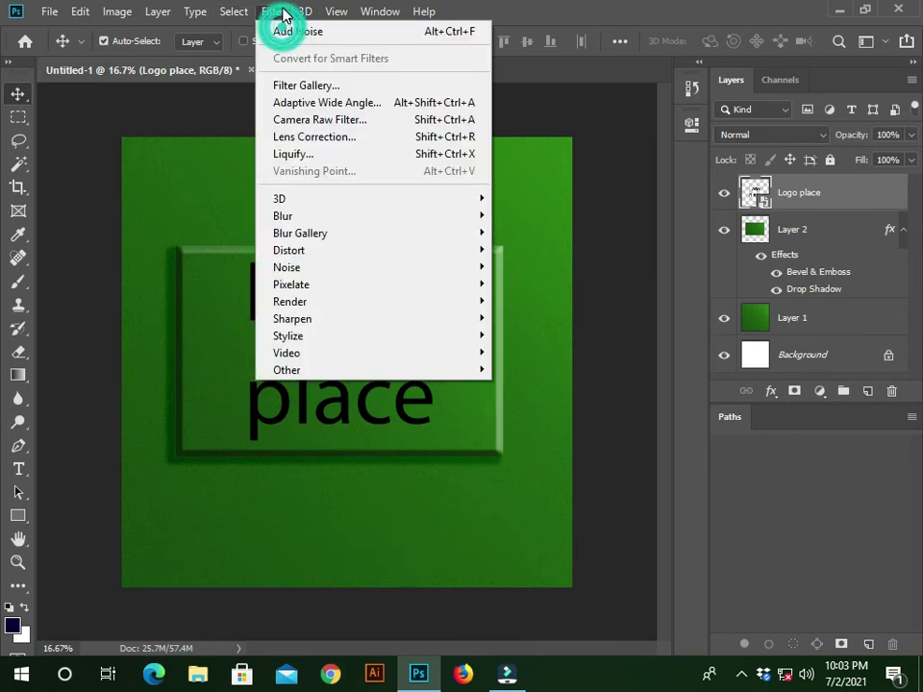
mouse_move(445, 278)
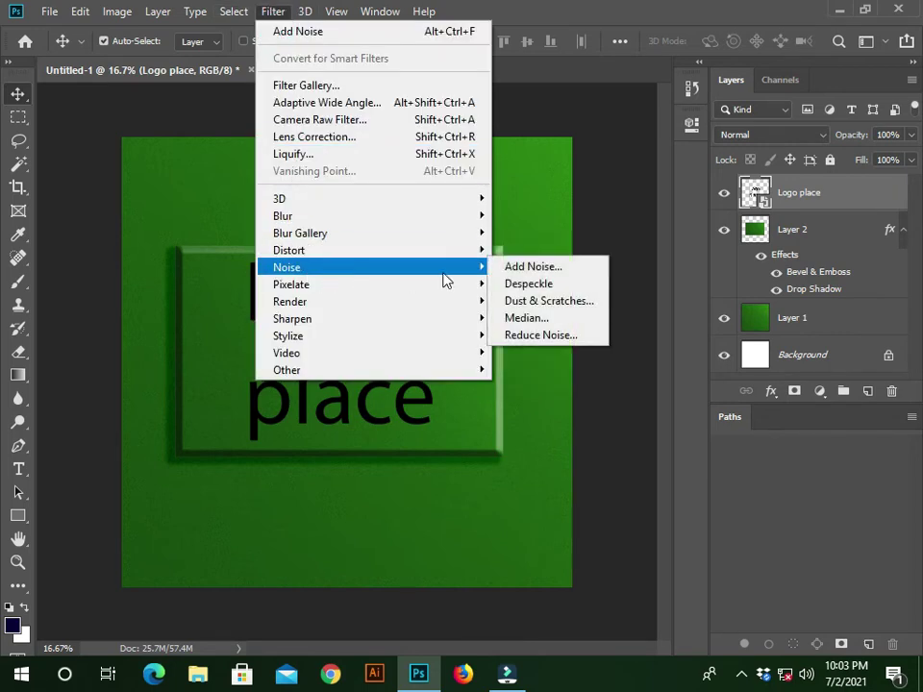
left_click(525, 269)
left_click_drag(588, 387, 574, 388)
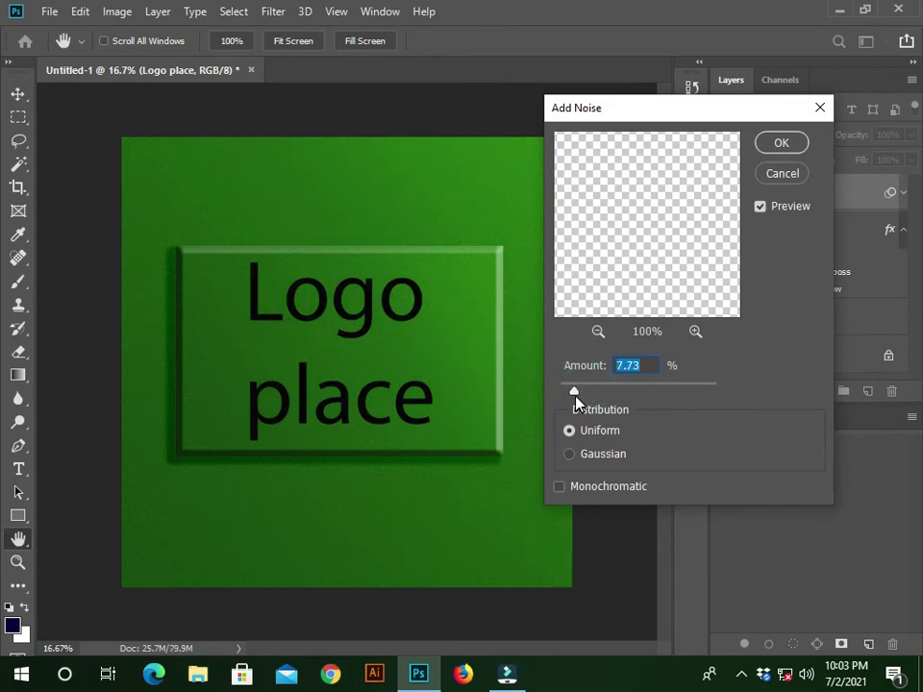
left_click_drag(574, 391, 571, 391)
left_click(785, 145)
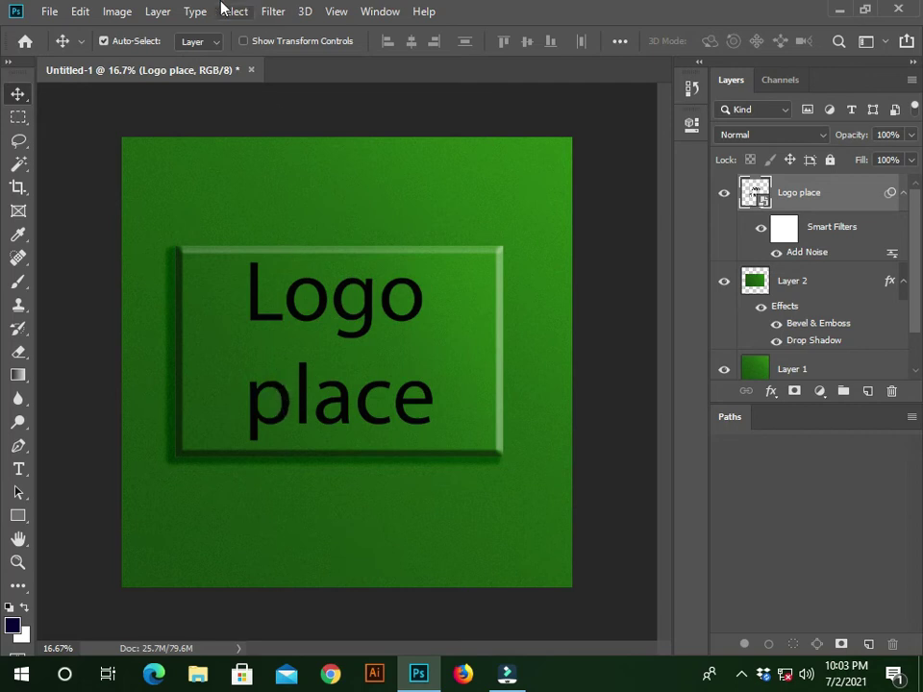
- Add a Color Burn drop shadow to the Logo place layer with 14% opacity, 29 px distance and 51 px size
left_click(158, 14)
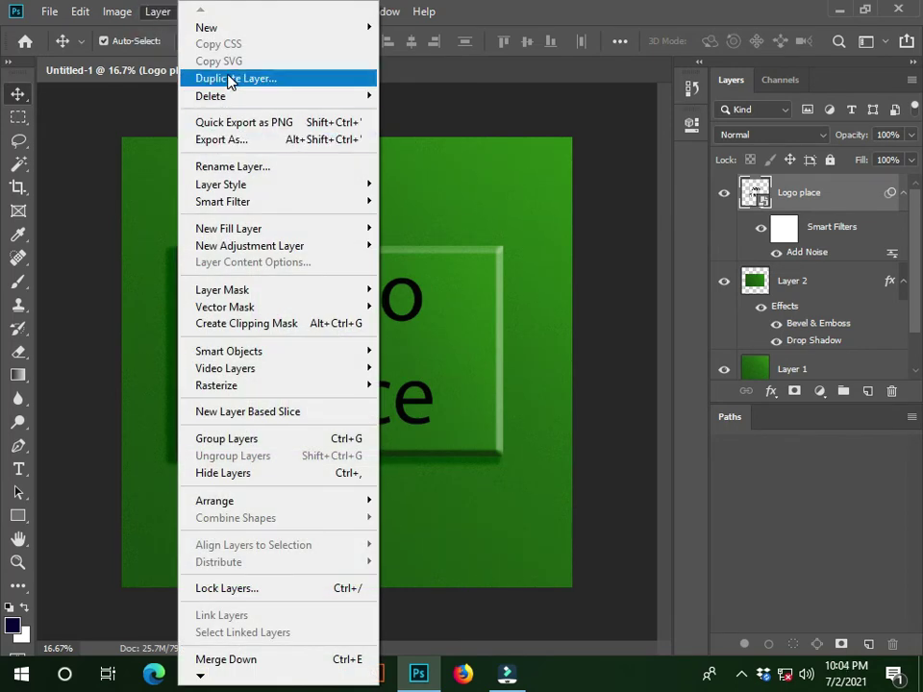
mouse_move(241, 188)
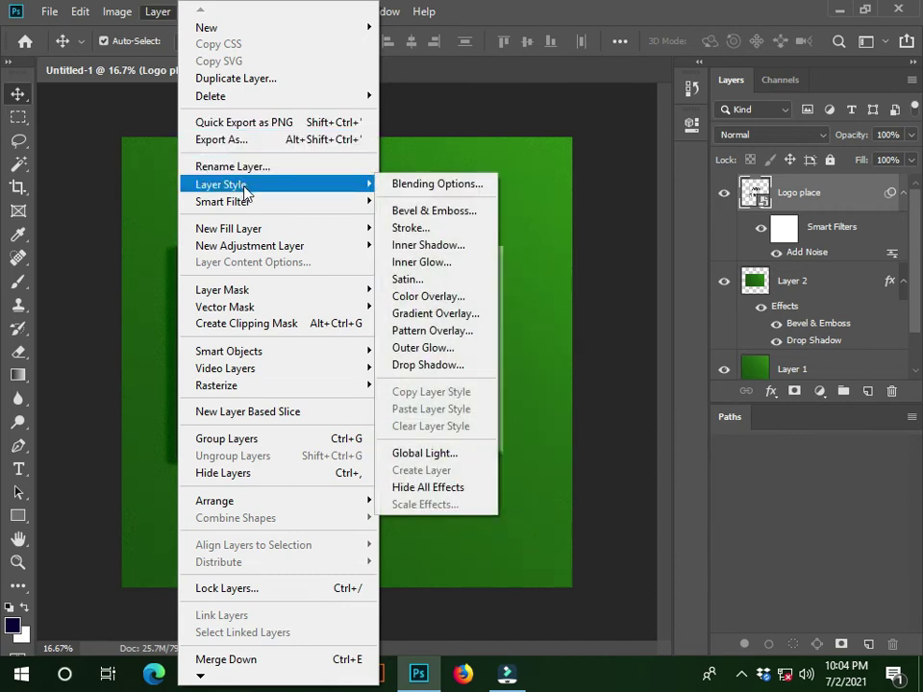
left_click(423, 366)
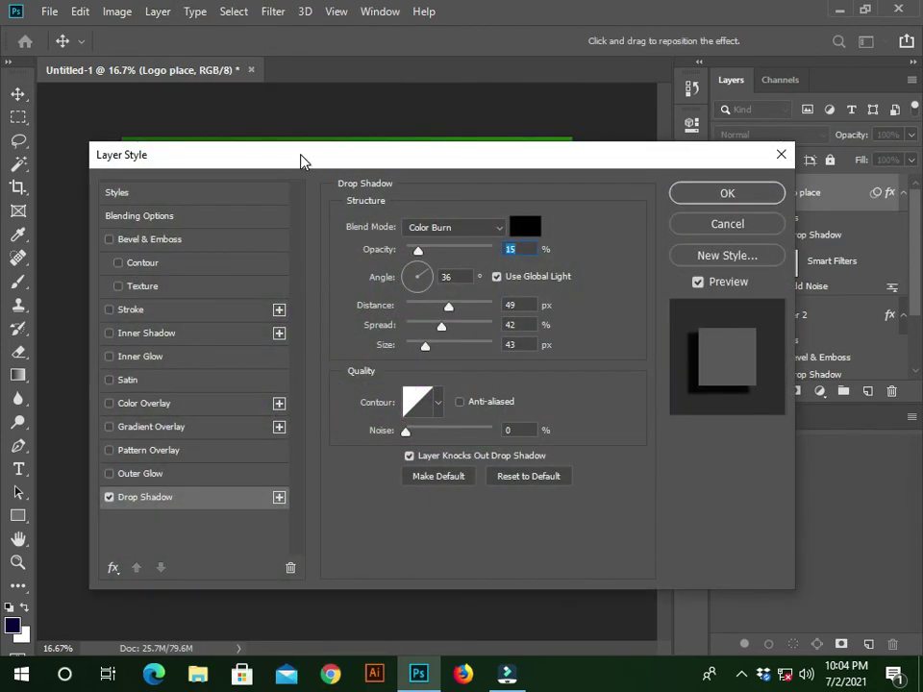
left_click_drag(300, 161, 583, 231)
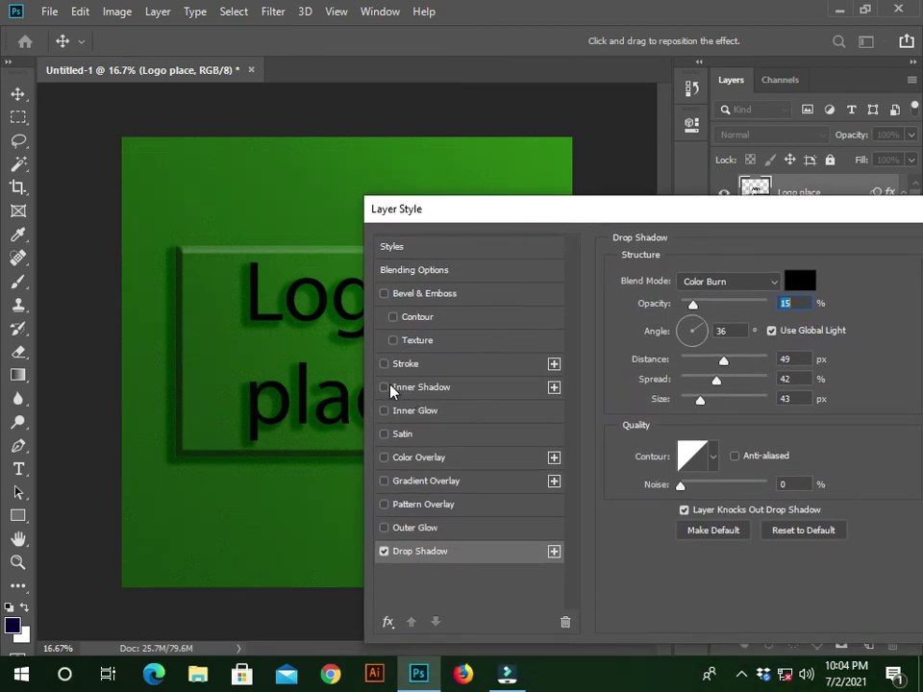
left_click_drag(723, 370, 707, 369)
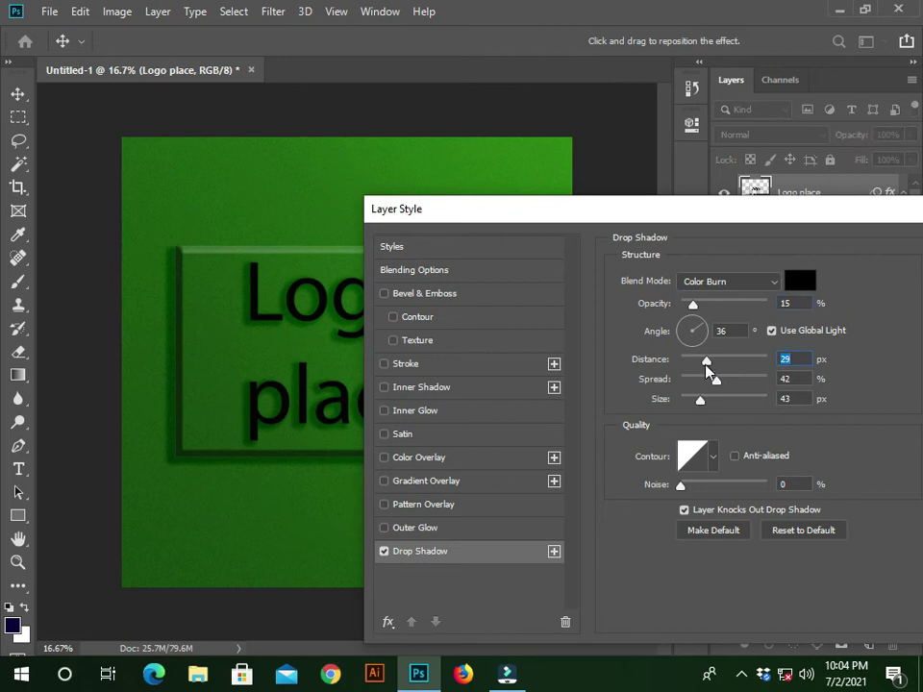
left_click_drag(562, 223, 589, 203)
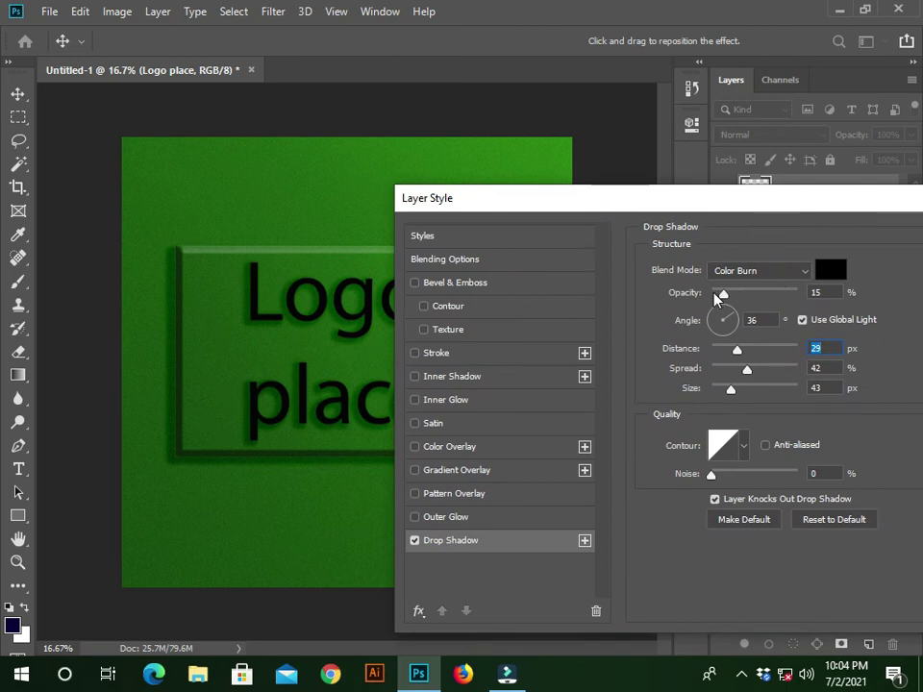
mouse_move(724, 295)
left_mouse_down()
mouse_move(754, 297)
mouse_move(730, 294)
mouse_move(718, 308)
mouse_move(725, 315)
left_mouse_up()
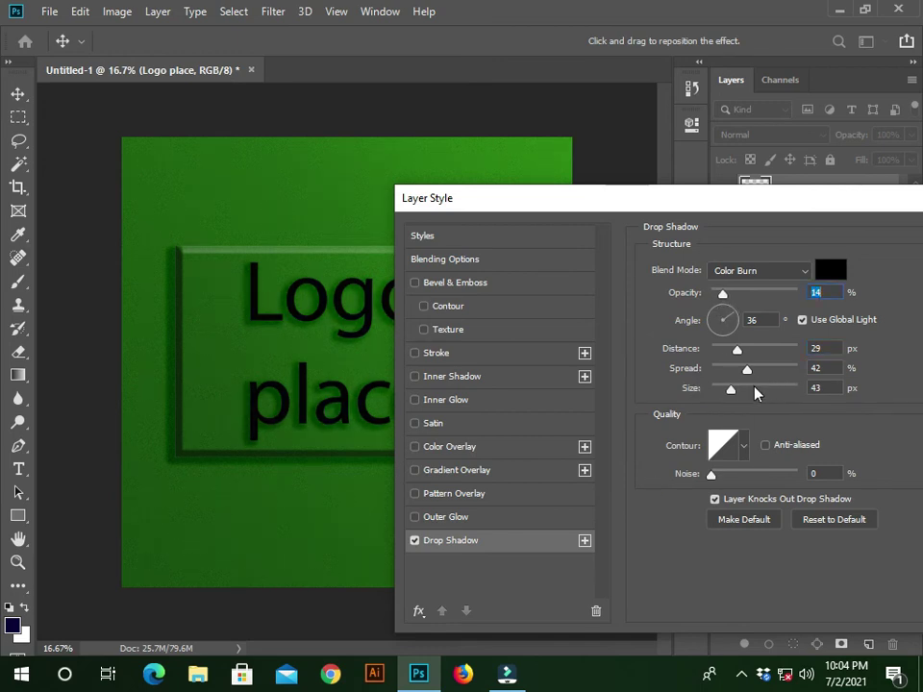
mouse_move(730, 390)
left_mouse_down()
mouse_move(750, 396)
mouse_move(728, 405)
mouse_move(736, 404)
left_mouse_up()
- Try Bevel & Emboss on the Logo place layer, switch it off again and apply the layer style
left_click_drag(575, 202, 246, 180)
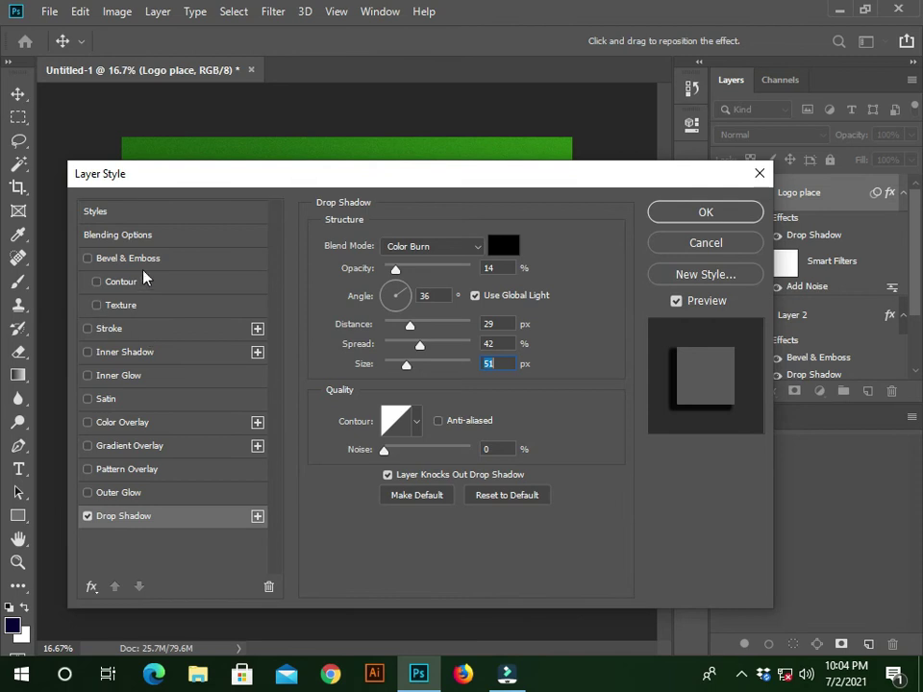
left_click(128, 258)
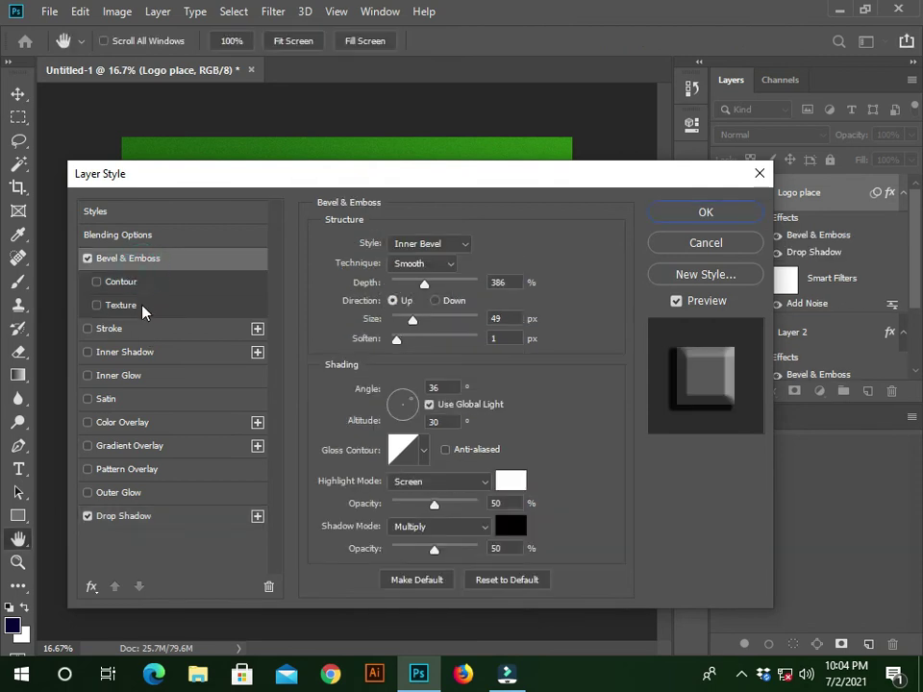
left_click(86, 257)
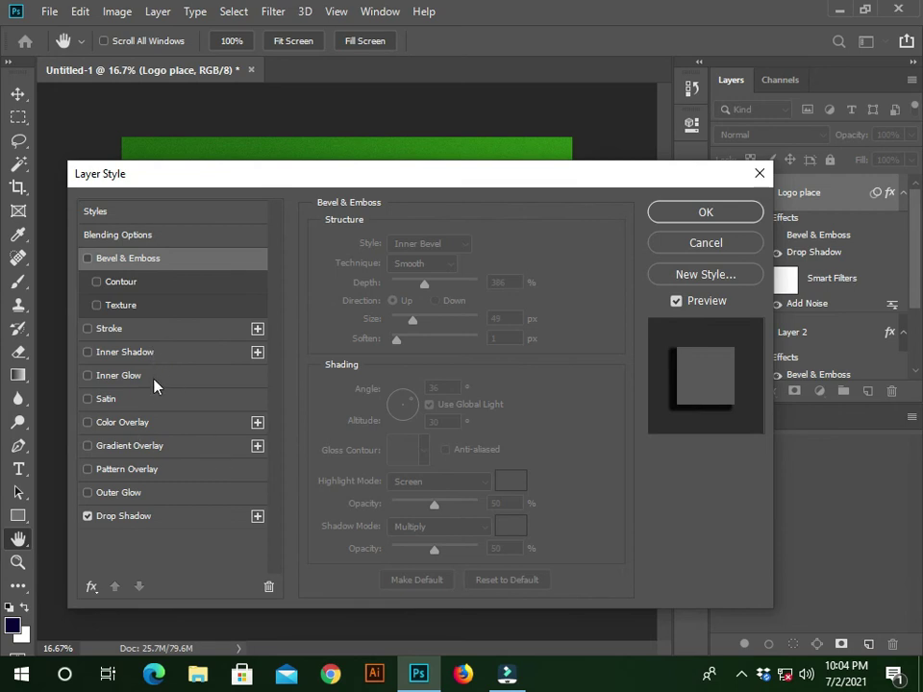
left_click_drag(392, 178, 294, 176)
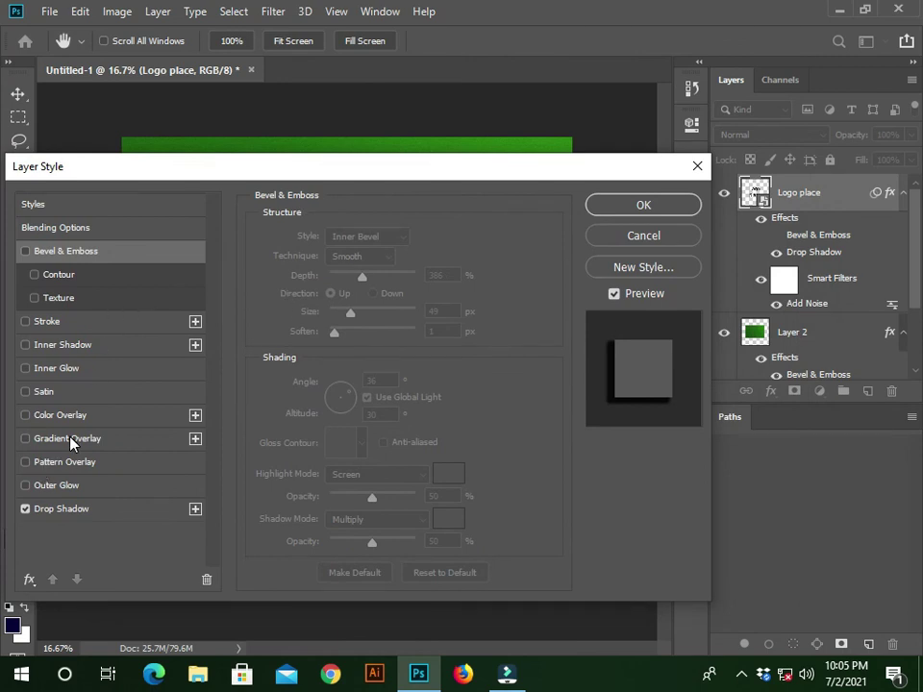
left_click(640, 204)
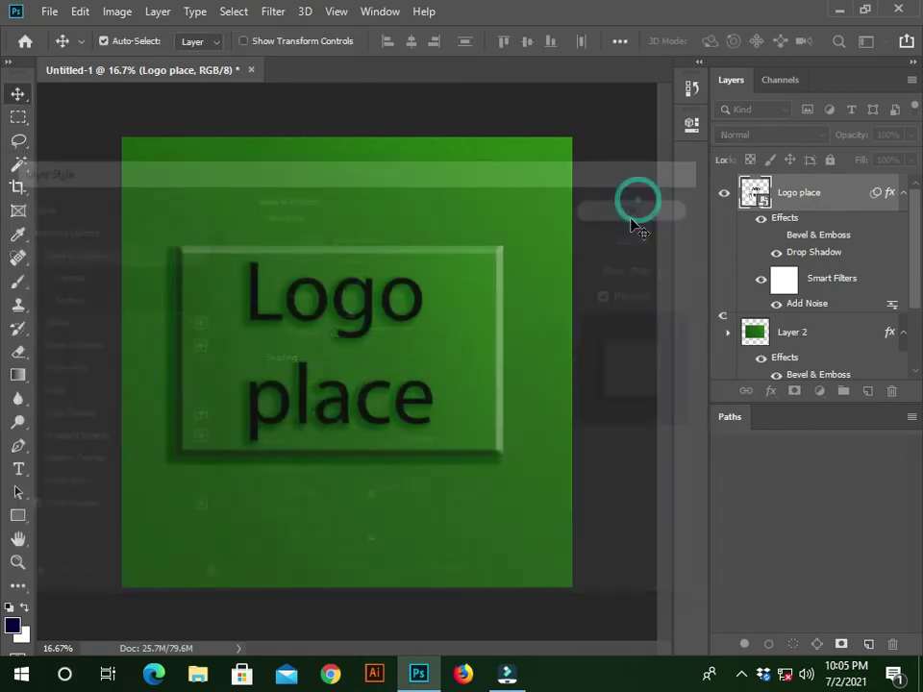
scroll(432, 412, "up", 2)
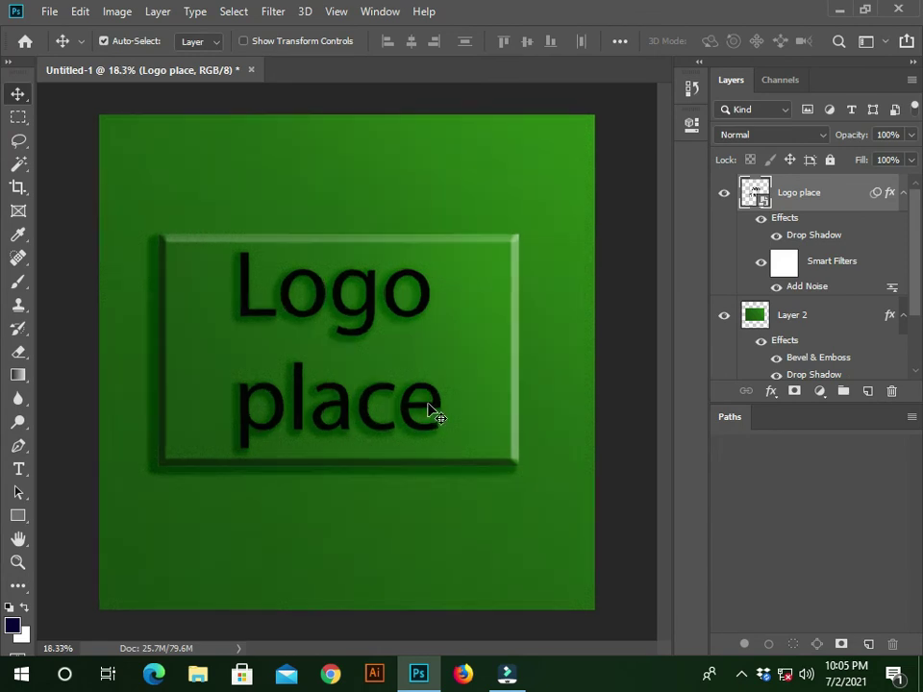
scroll(430, 379, "down", 2)
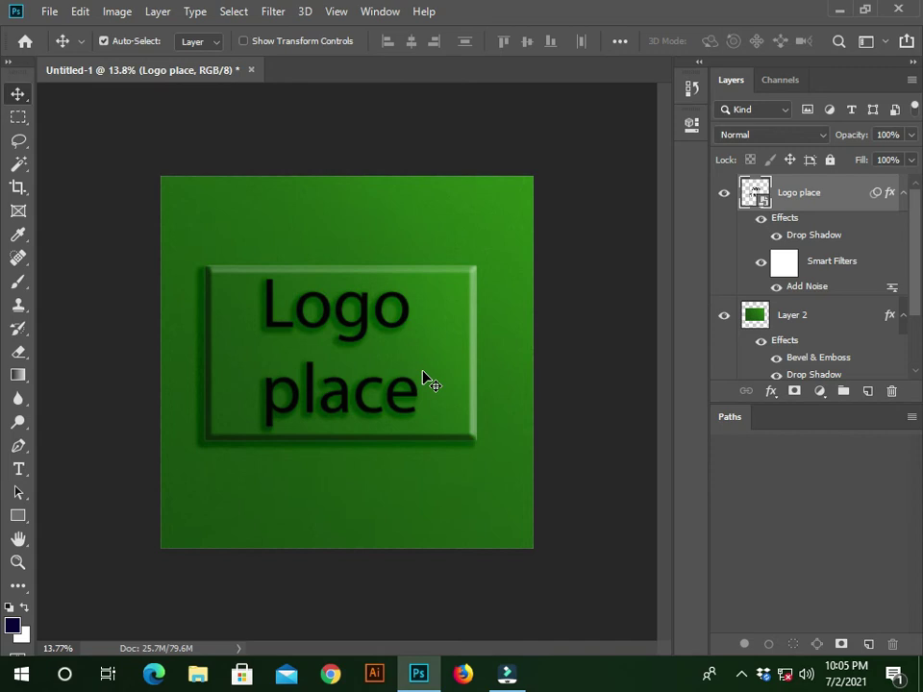
- Save the document to the Desktop as a Photoshop file named "logo place" with Maximize Compatibility enabled
key("ctrl+s")
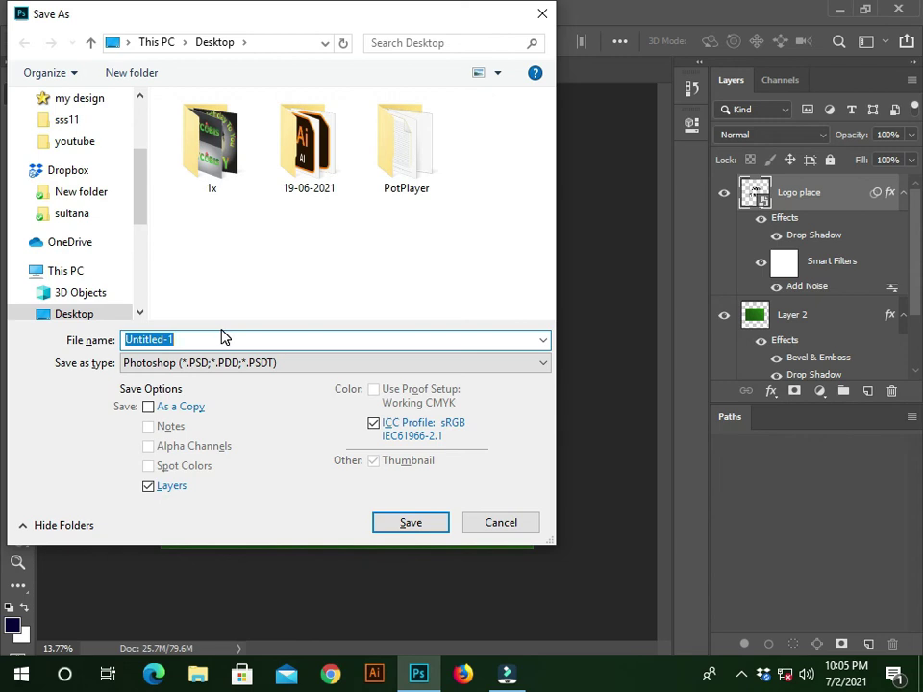
type("logo place")
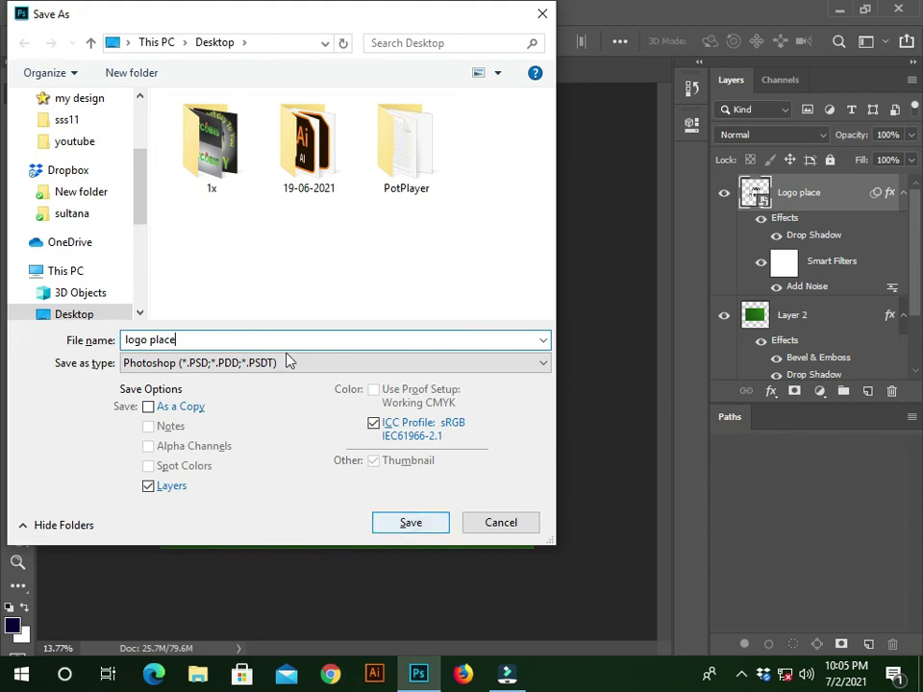
scroll(133, 161, "up", 5)
left_click(63, 134)
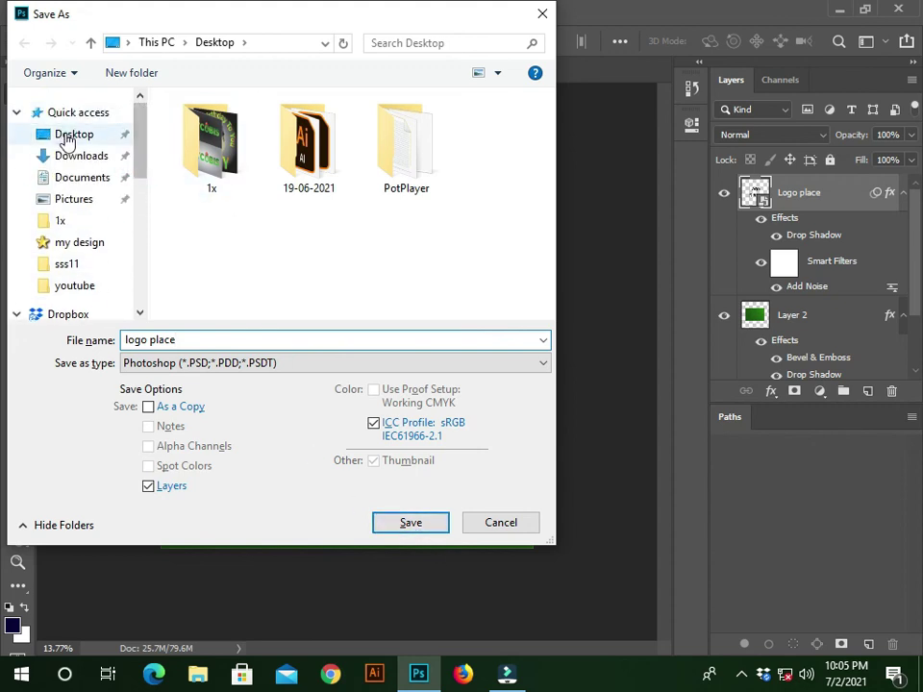
left_click(404, 525)
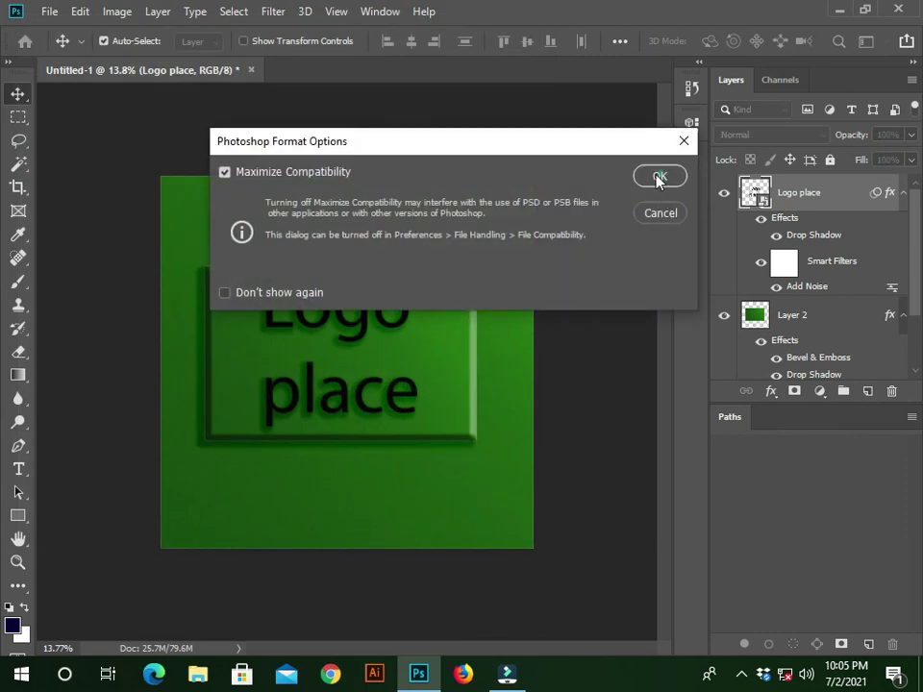
left_click(660, 179)
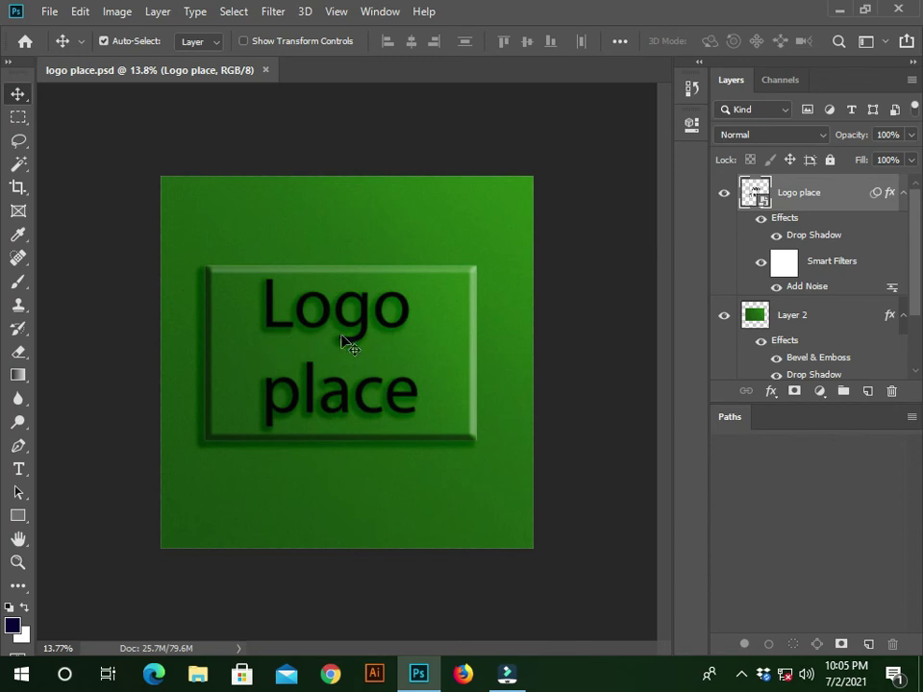
- Open the contents of the Logo place smart object for editing
scroll(346, 350, "up", 2)
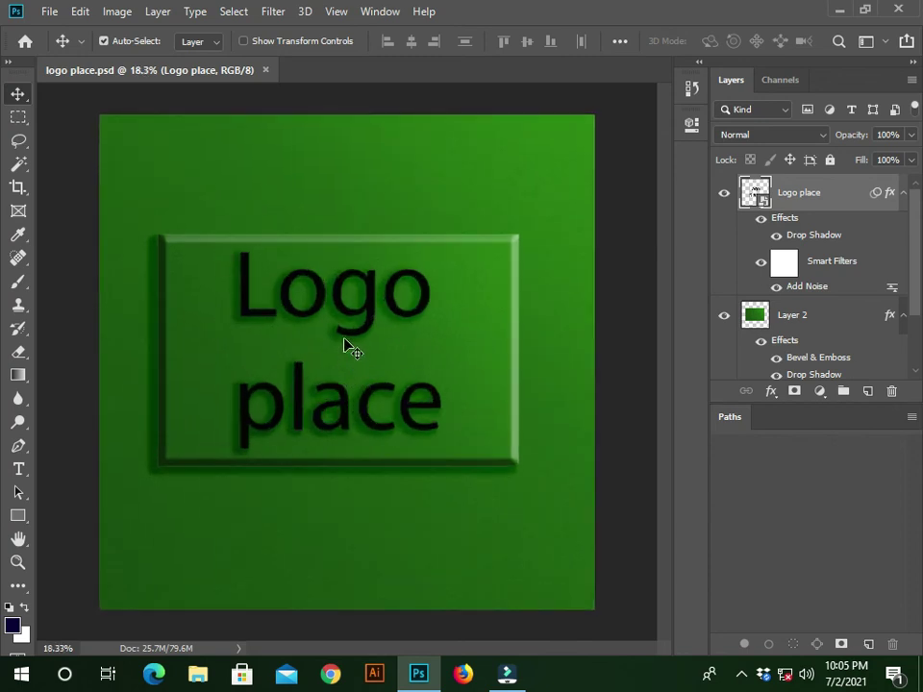
scroll(344, 340, "up", 1)
scroll(344, 342, "down", 2)
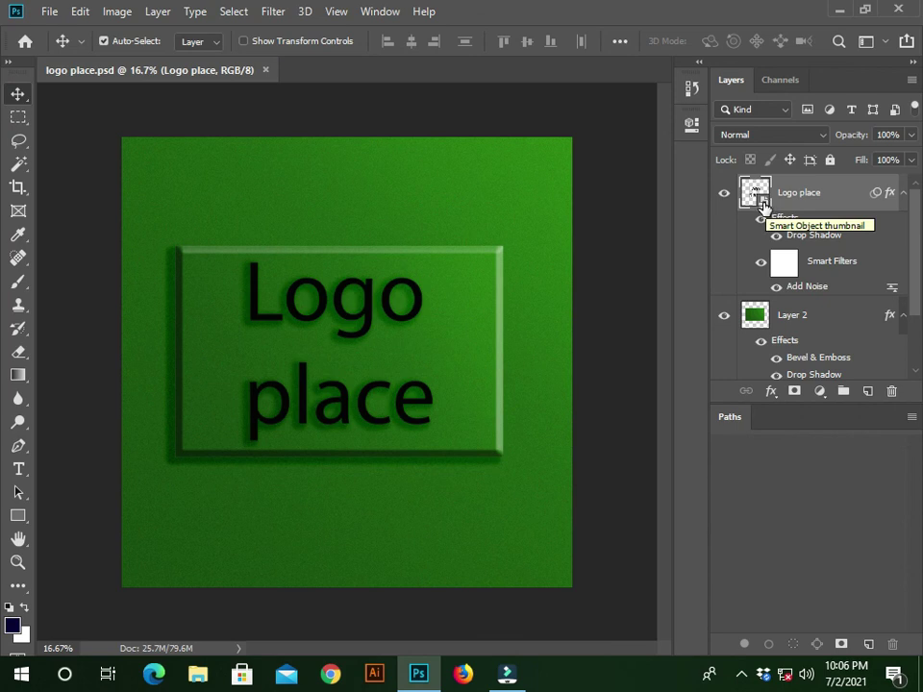
double_click(756, 195)
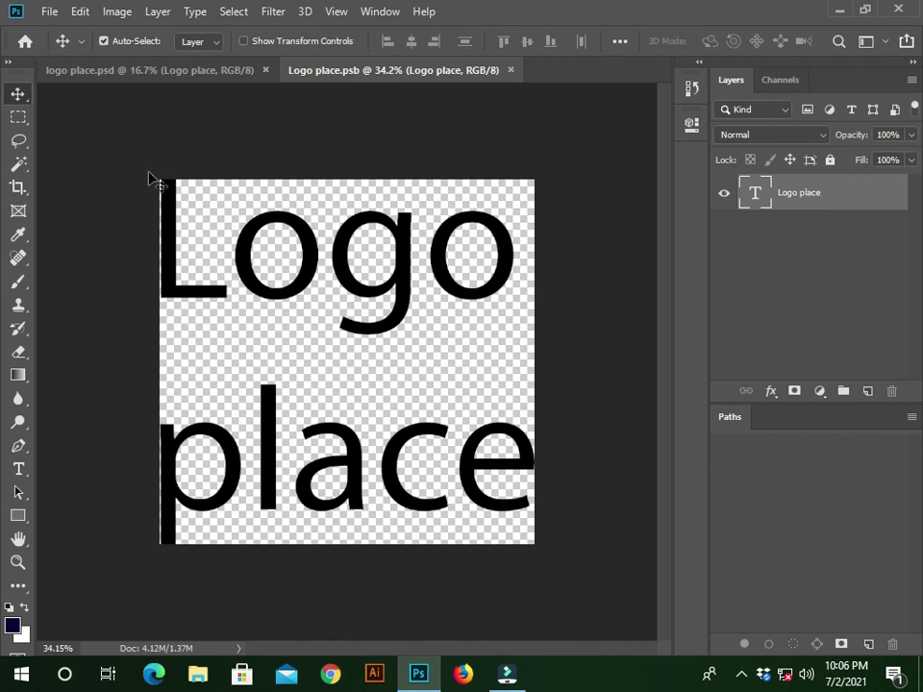
- Place the image "Graphic. PNG" from the Desktop as an embedded object in the smart object at its default size
left_click(50, 13)
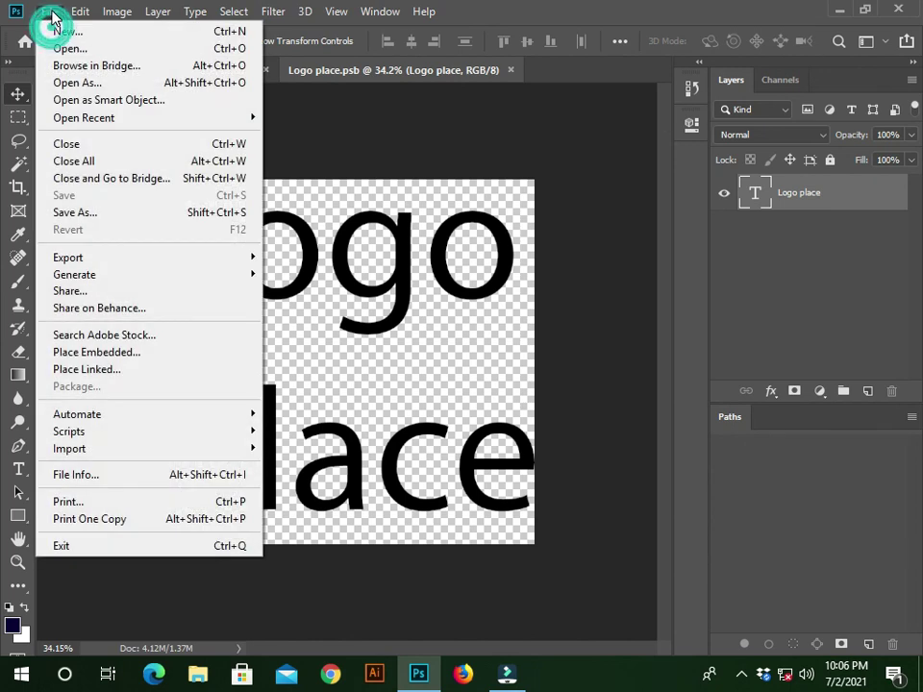
left_click(97, 353)
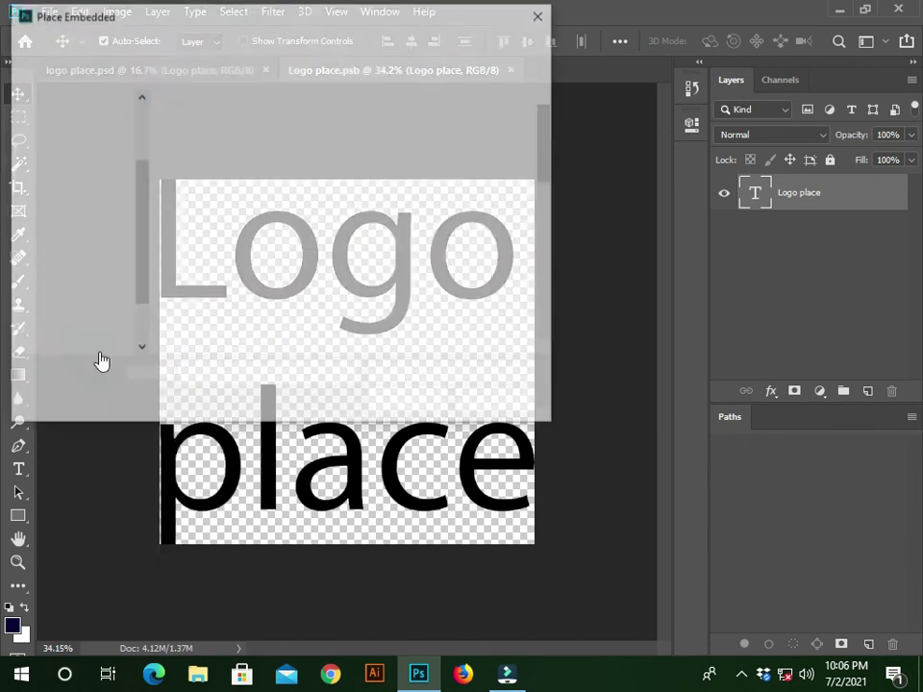
left_click_drag(136, 191, 126, 124)
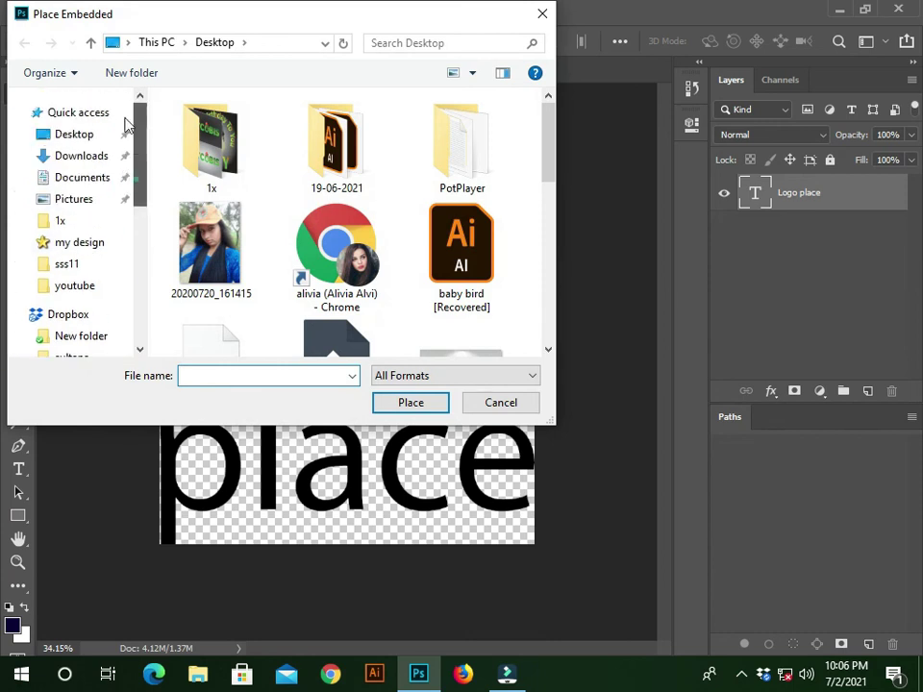
left_click(71, 132)
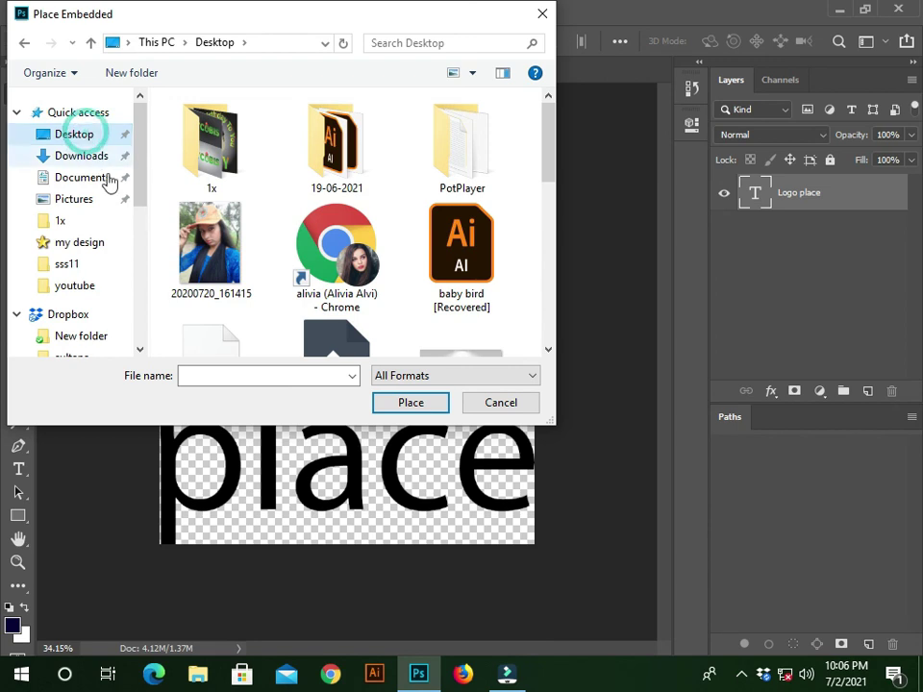
scroll(404, 173, "down", 3)
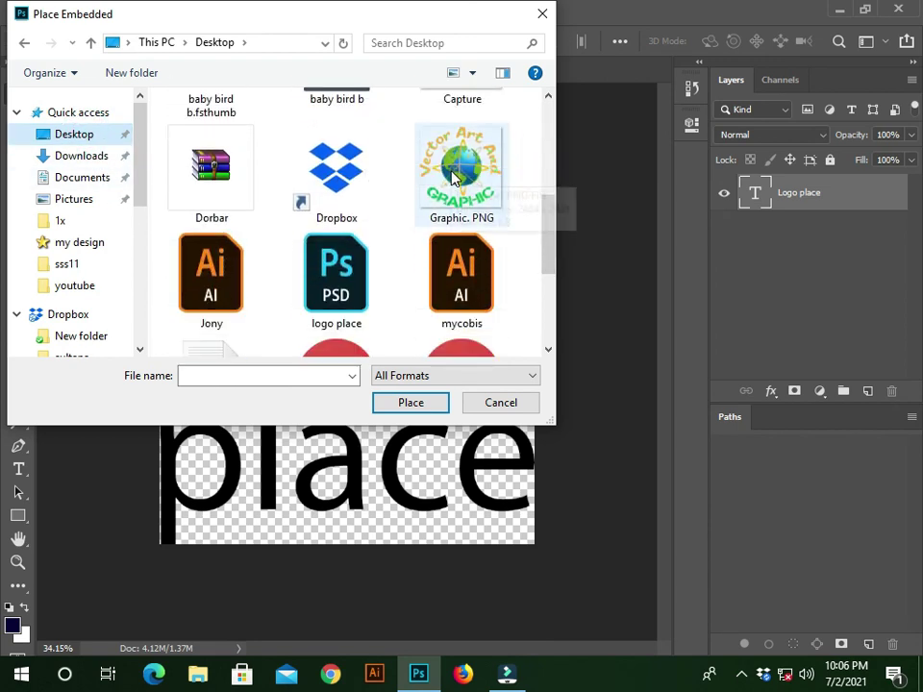
left_click(451, 176)
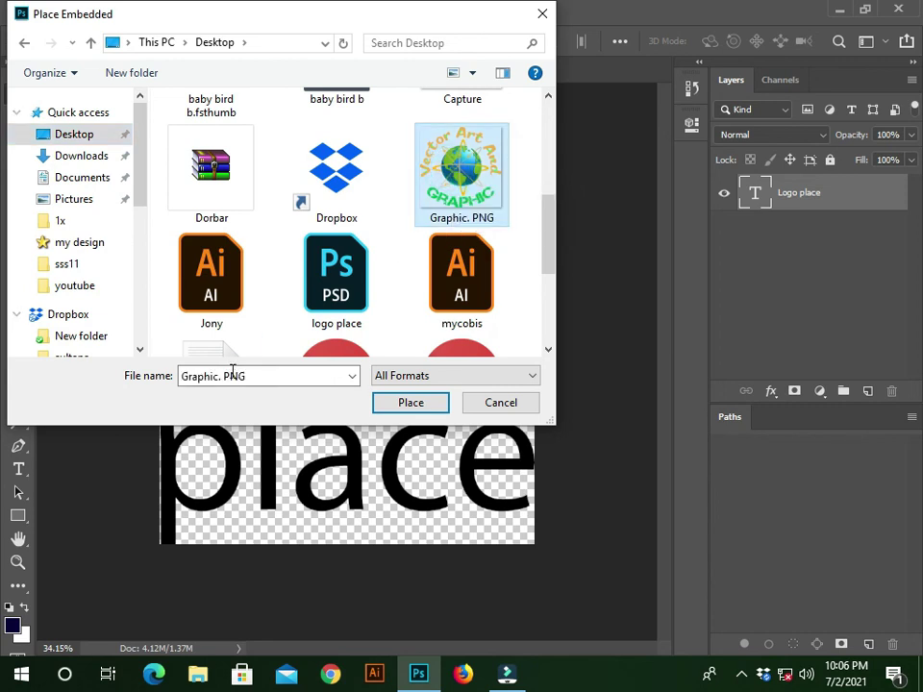
left_click(402, 405)
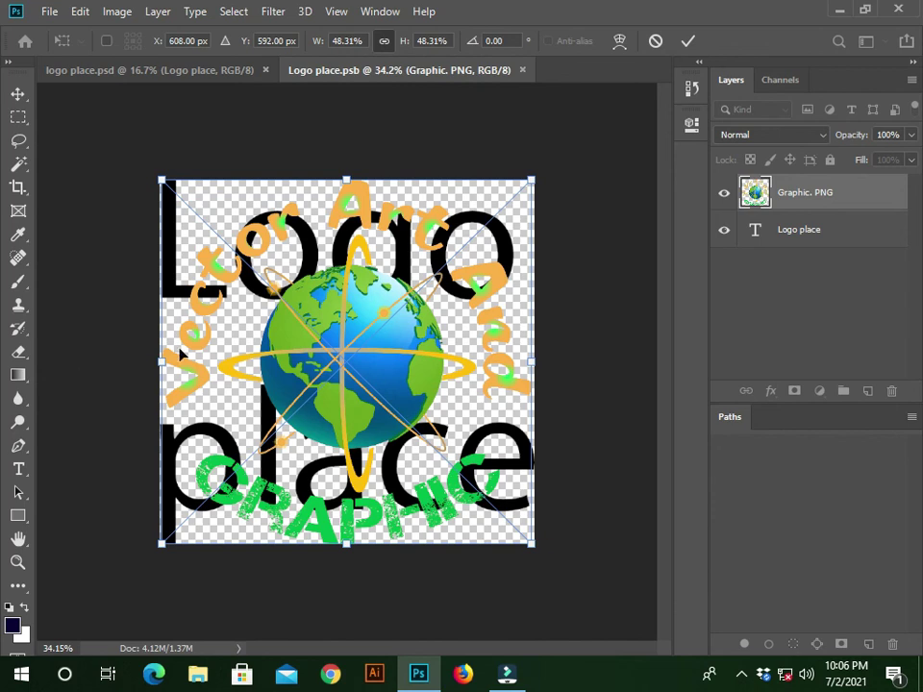
left_click(613, 306)
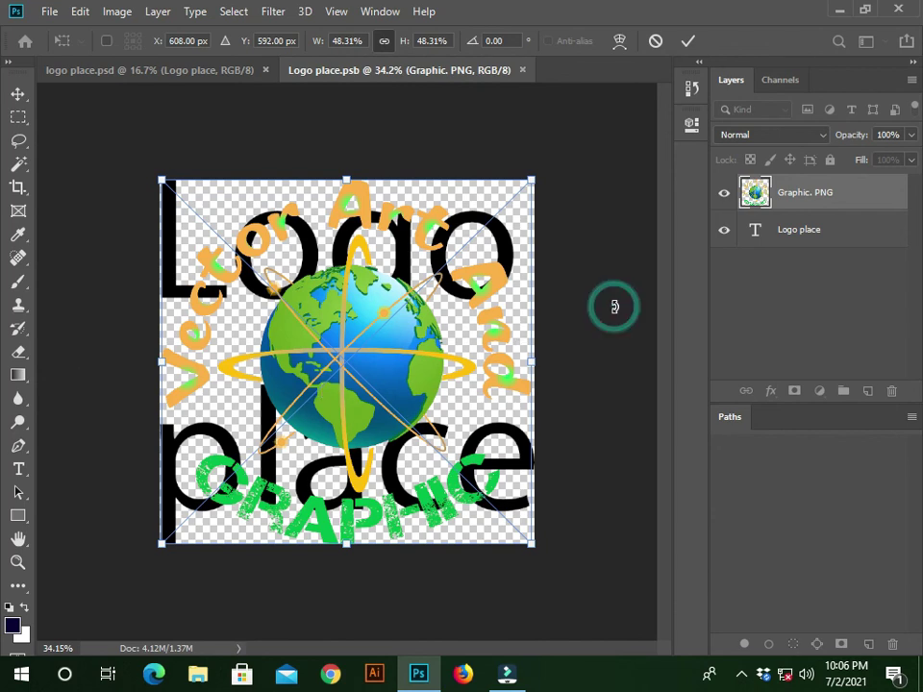
key("Return")
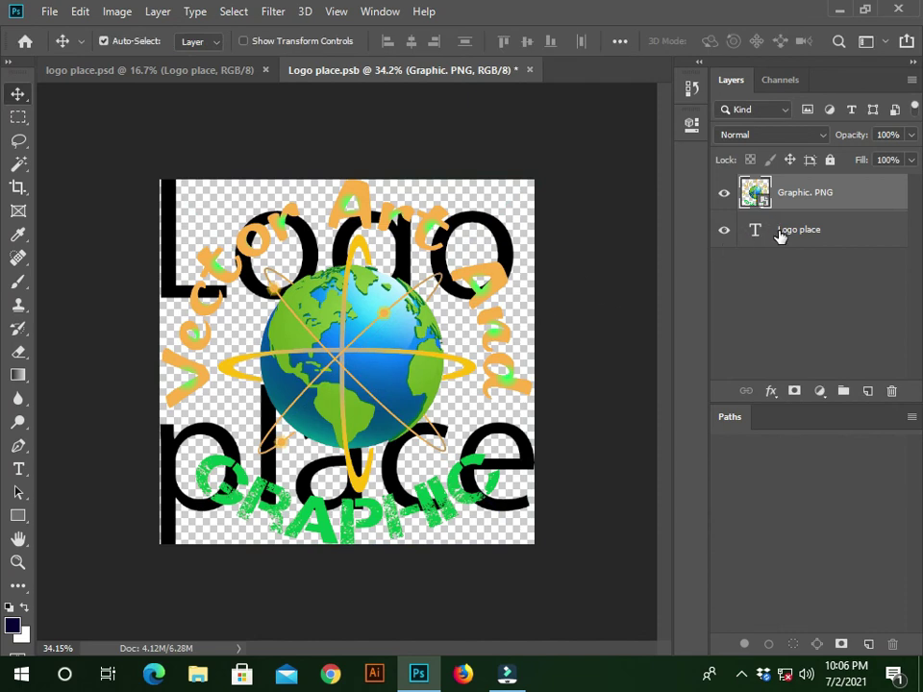
- Hide the Logo place text layer, then save and close the smart object to update the mockup with the graphic
left_click(723, 230)
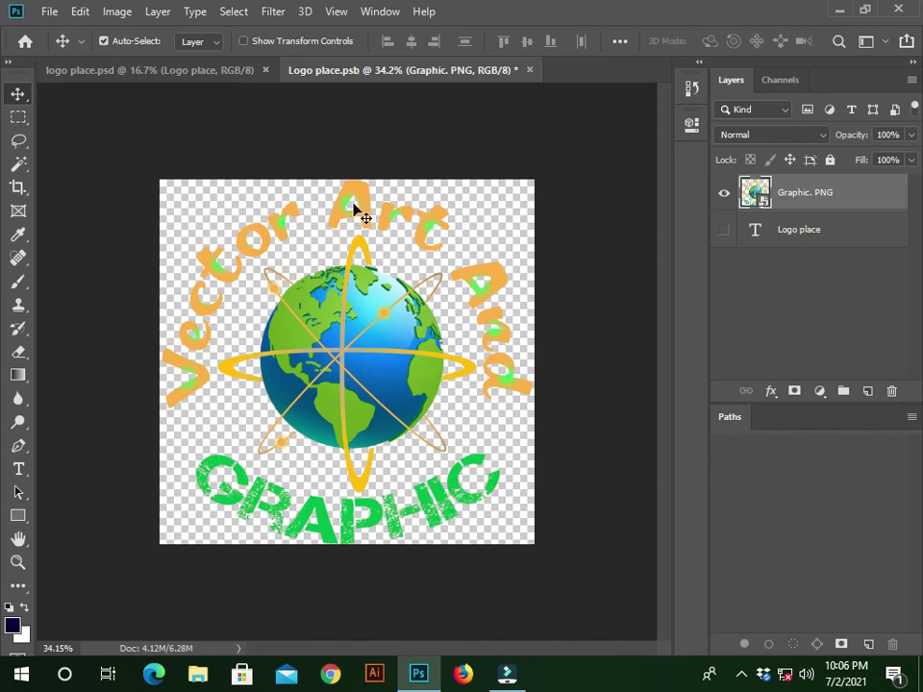
key("ctrl+s")
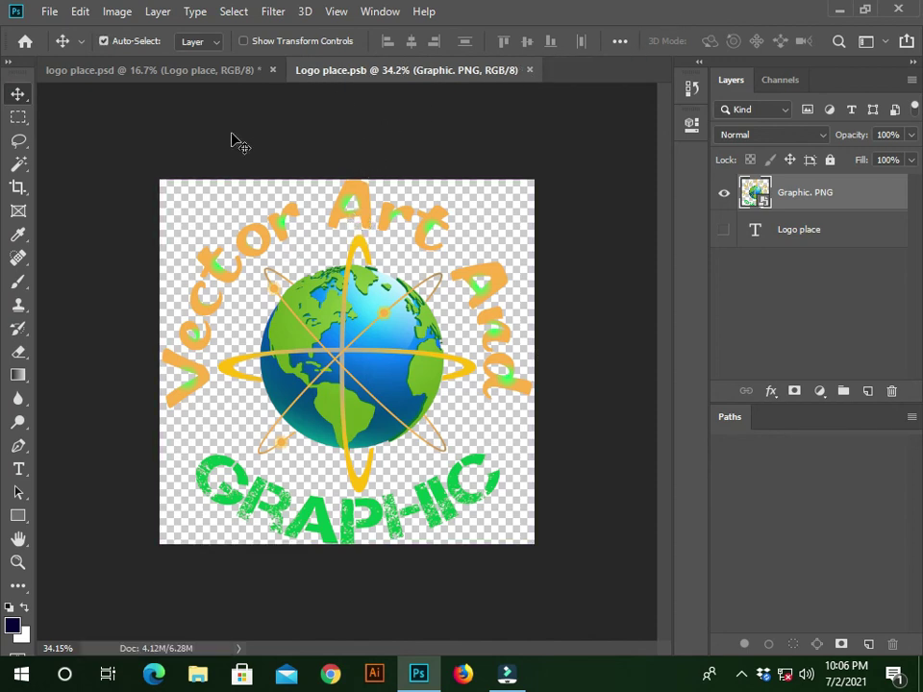
left_click(529, 70)
scroll(330, 457, "up", 3)
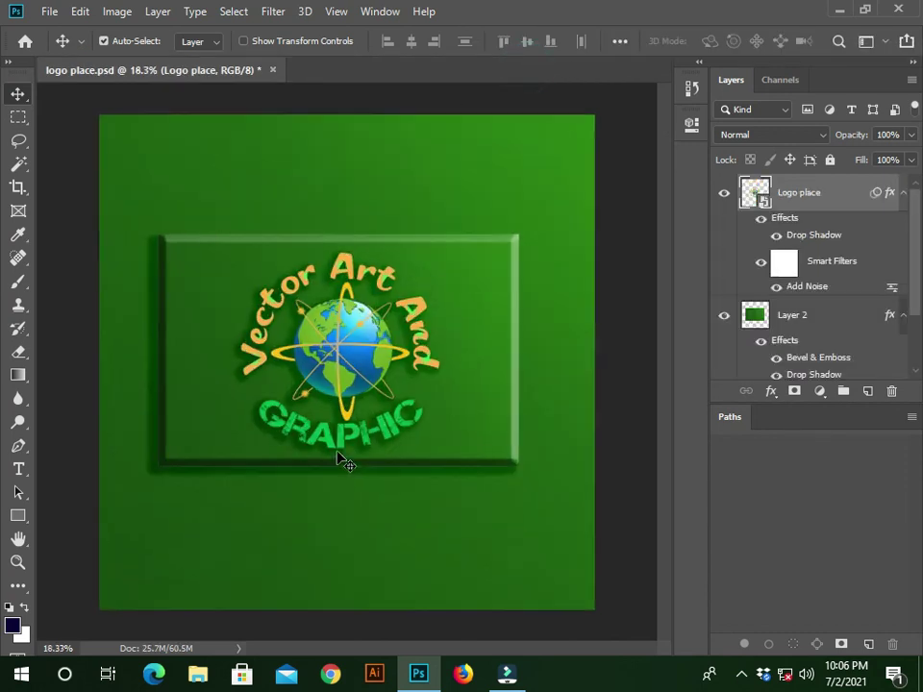
scroll(349, 454, "down", 2)
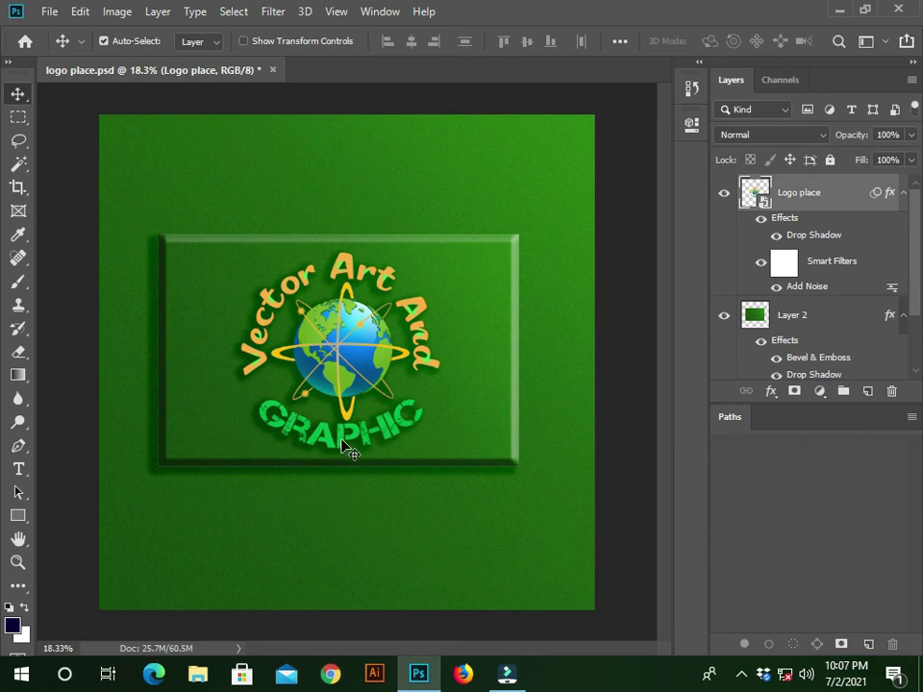